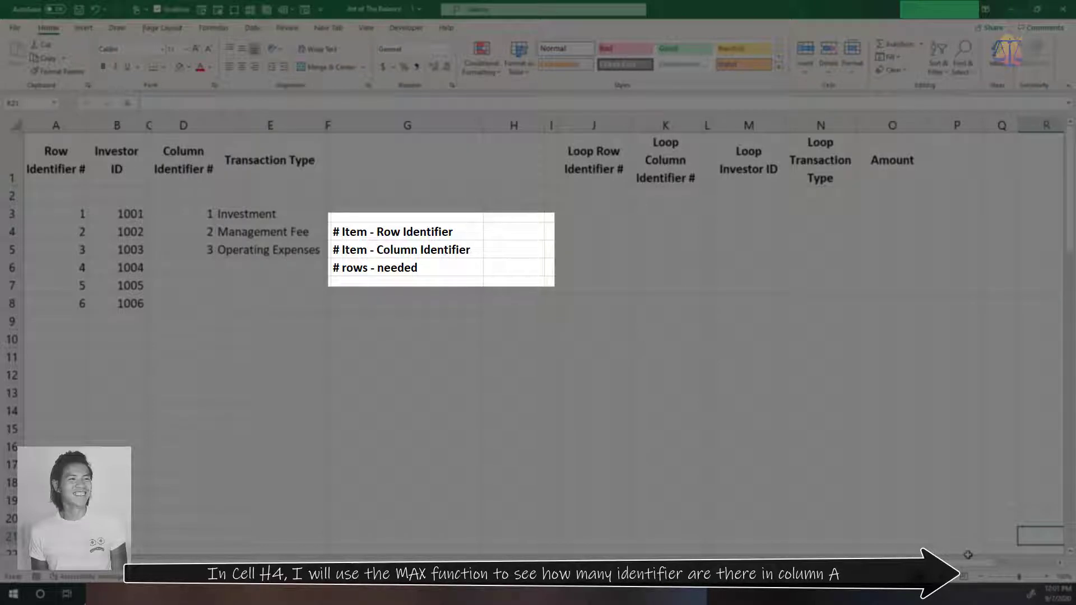
Enter +MAX(A:A) in cell H4 to get the number of row identifiers
left_click(504, 232)
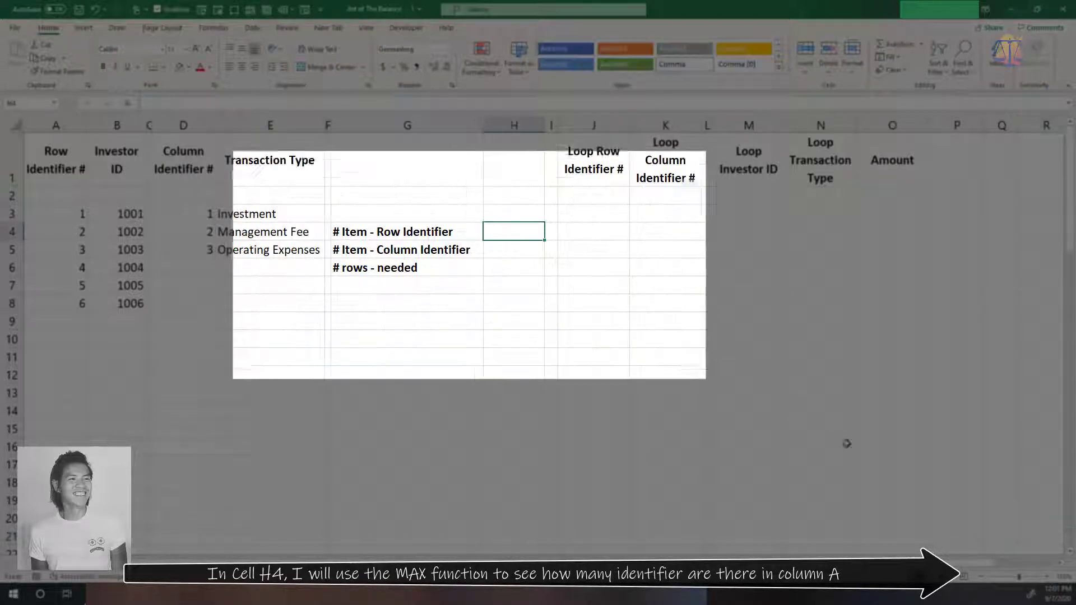
type("+max")
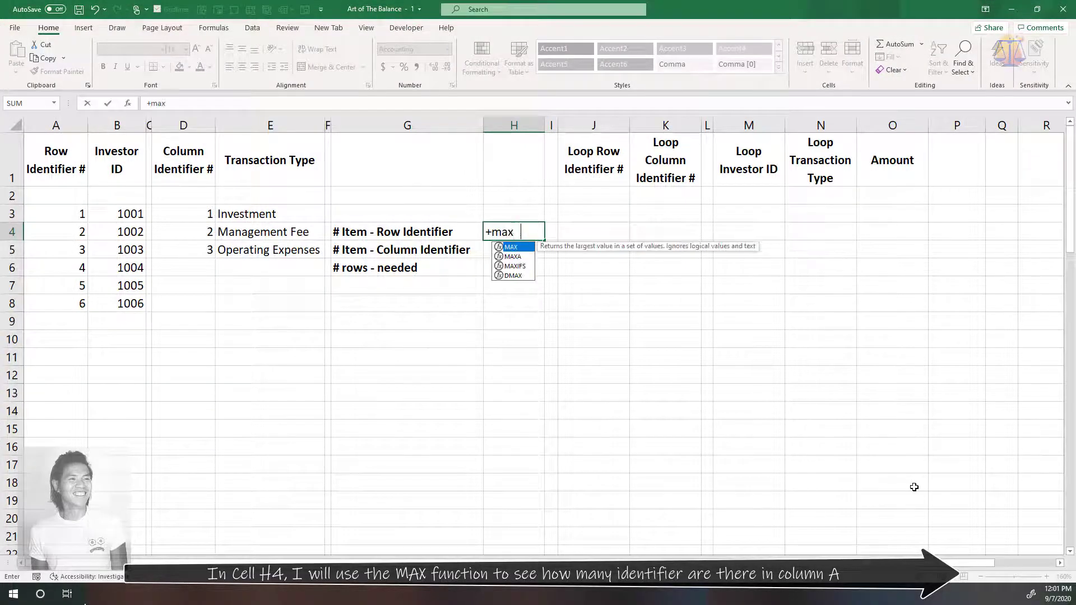
key("Tab")
type("A:A)")
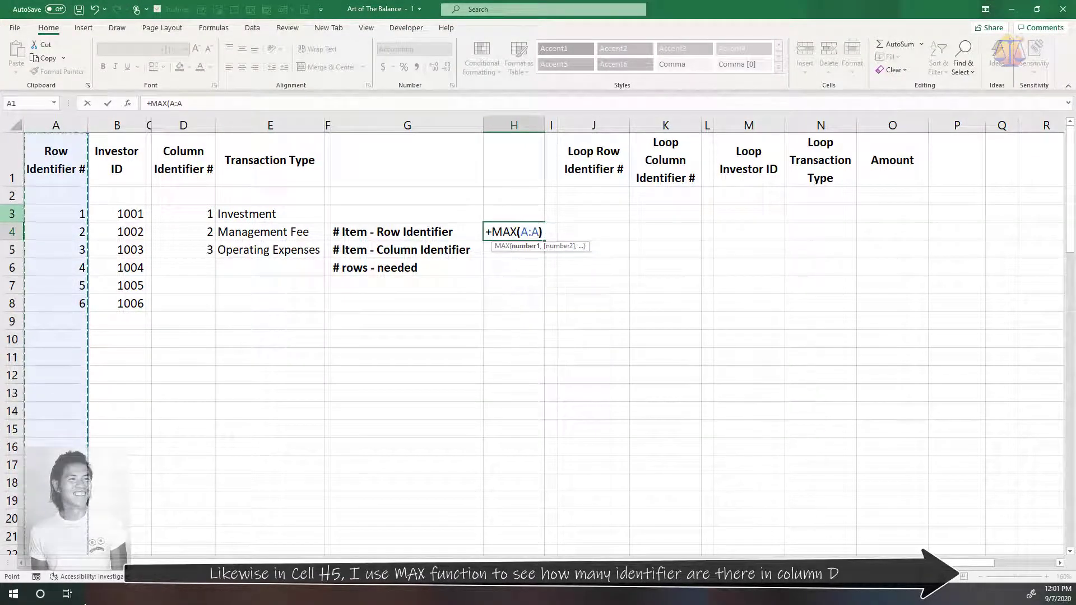
key("Return")
Enter +MAX(D:D) in cell H5 to get the number of column identifiers
type("+max")
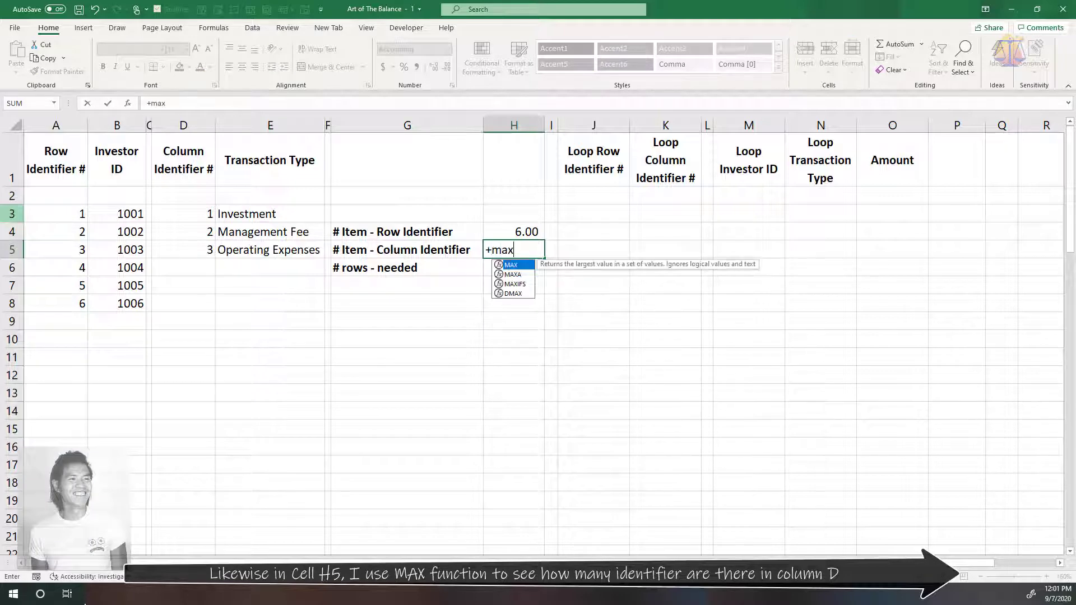
key("Tab")
left_click(195, 123)
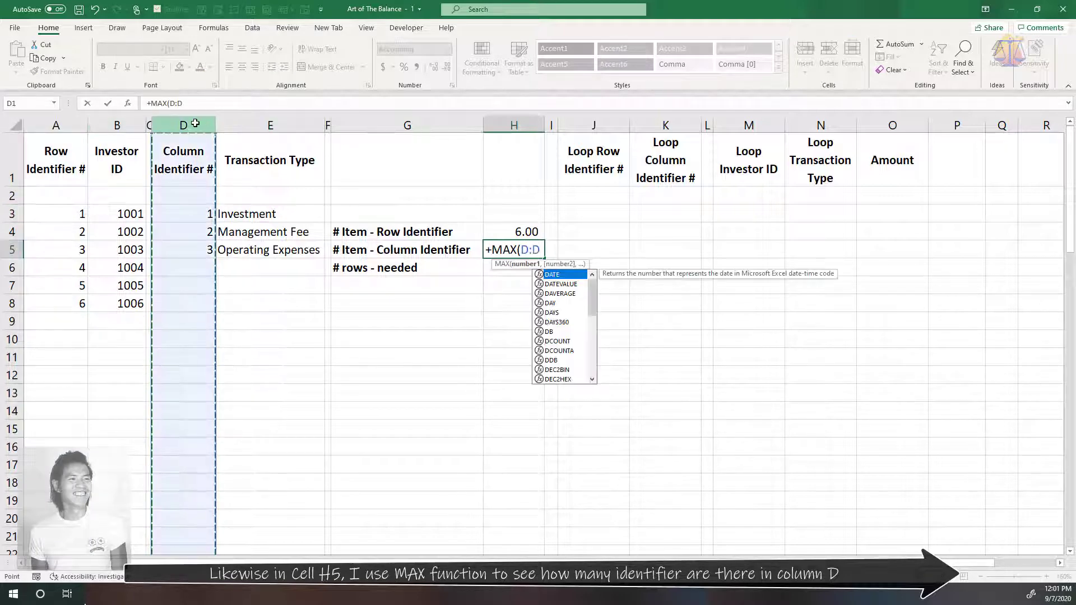
type(")")
key("Return")
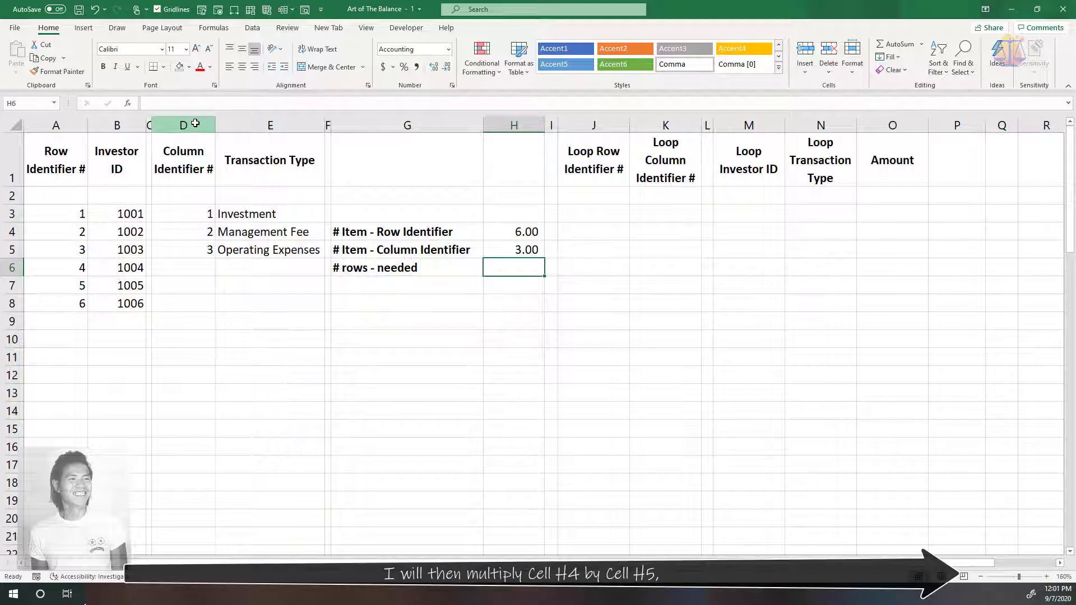
Calculate the number of rows needed in cell H6 with the formula +H4*H5
type("+")
key("Up")
key("Up")
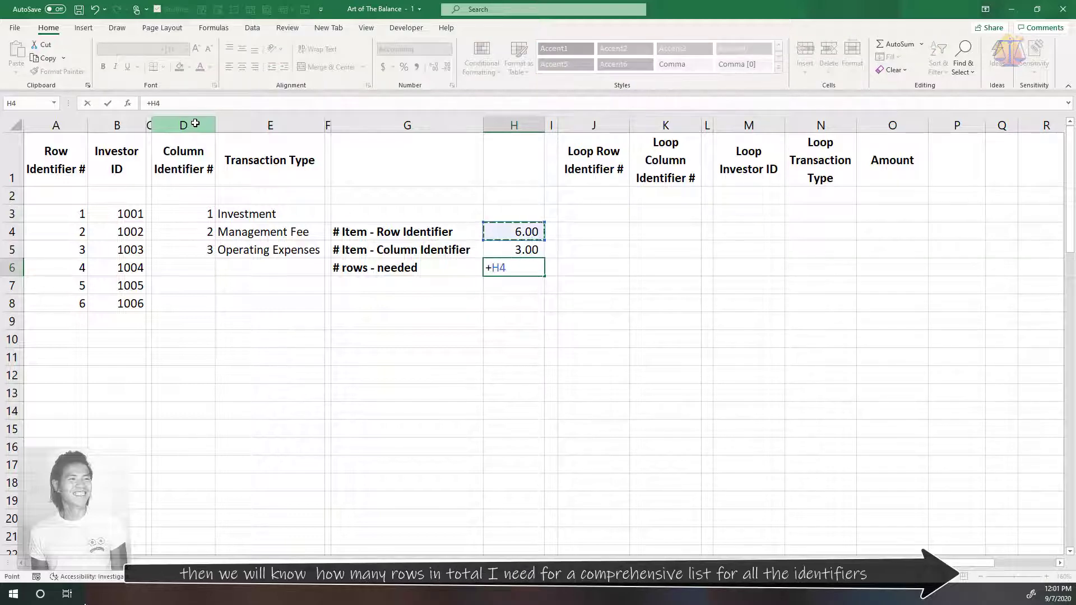
type("*")
key("Up")
key("Return")
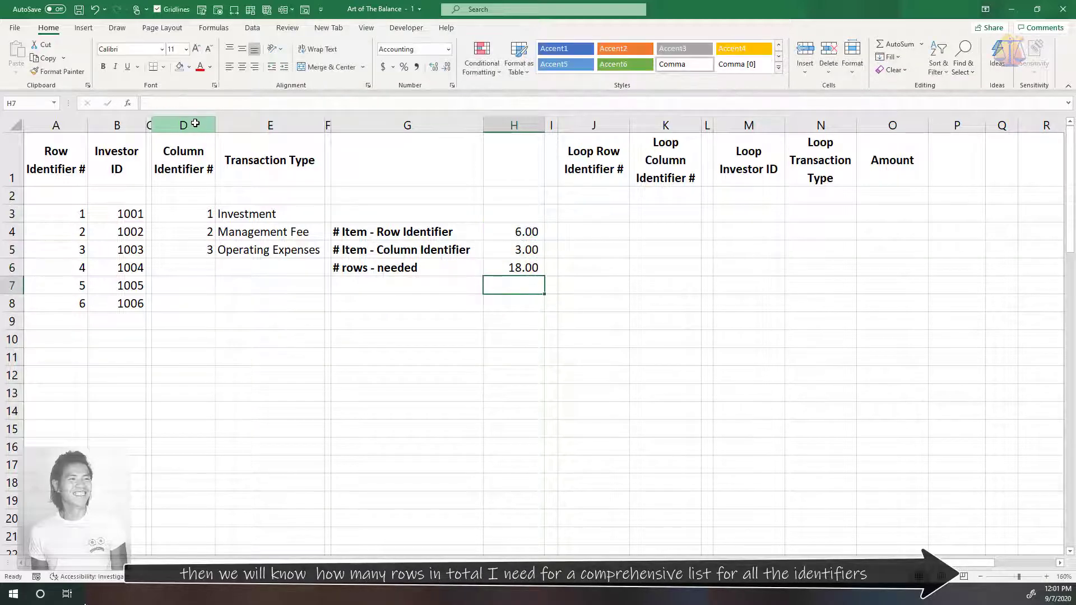
left_click(1022, 537)
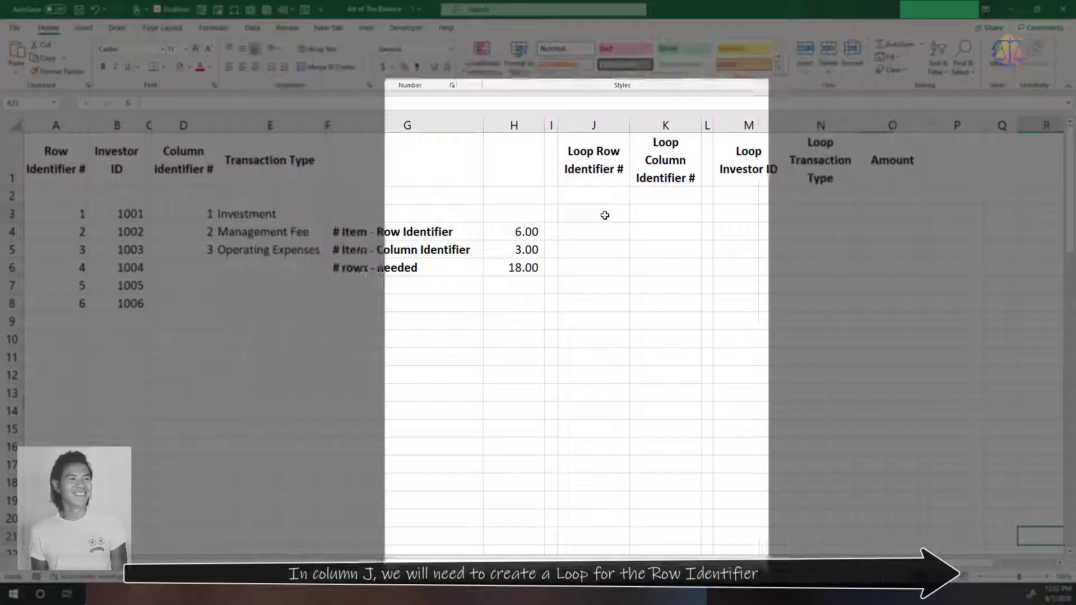
Enter =+IF(IF(ROWS($J$3:J3)>$H$6,0,ROWS($J$3:J3))=0,0,IF(J2=$H$4,1,J2+1)) in J3 and copy it down column J to row 37
left_click(604, 215)
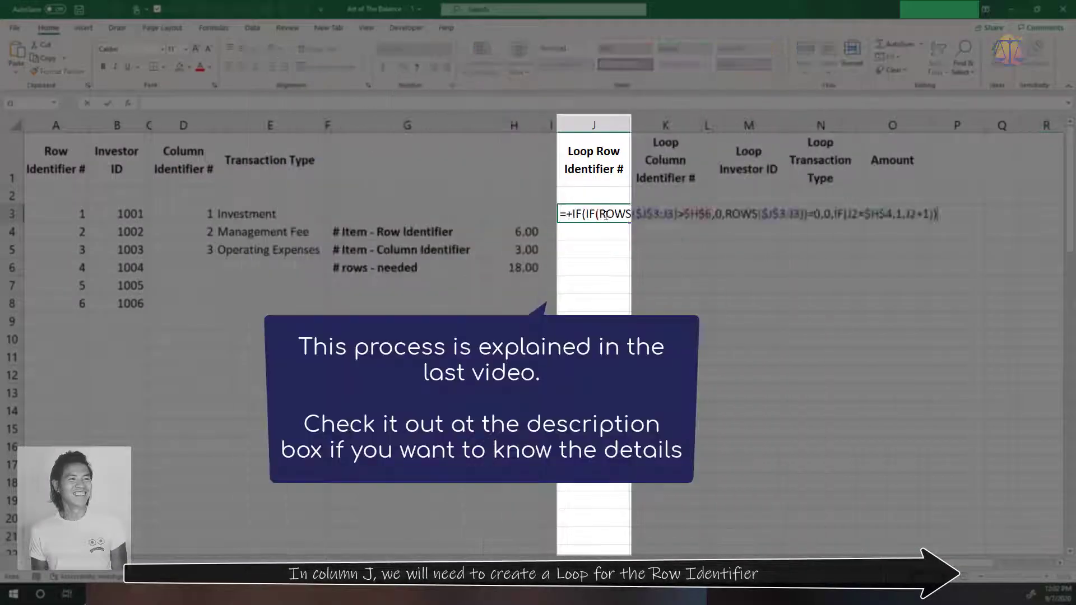
key("ctrl+Return")
key("ctrl+c")
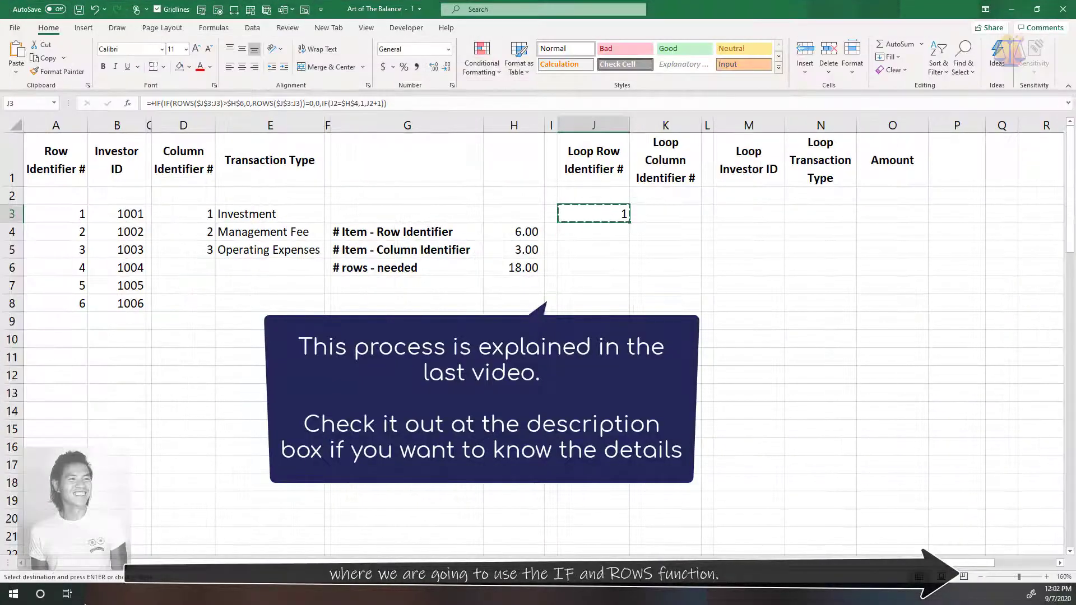
scroll(594, 497, "down", 5)
left_click(588, 511, "shift")
key("ctrl+v")
scroll(589, 511, "up", 5)
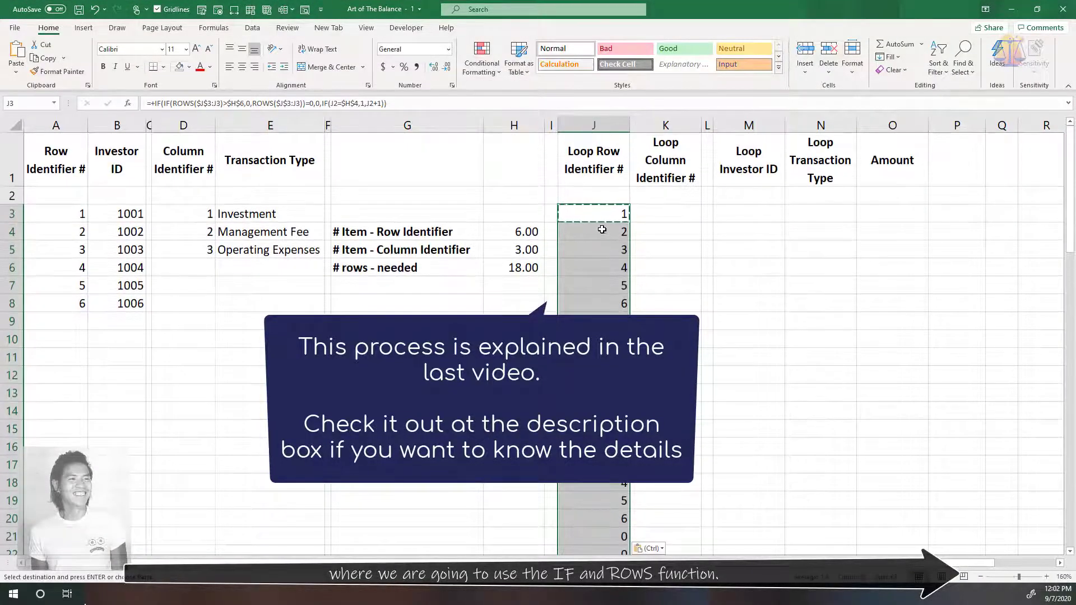
left_click(600, 210)
key("Escape")
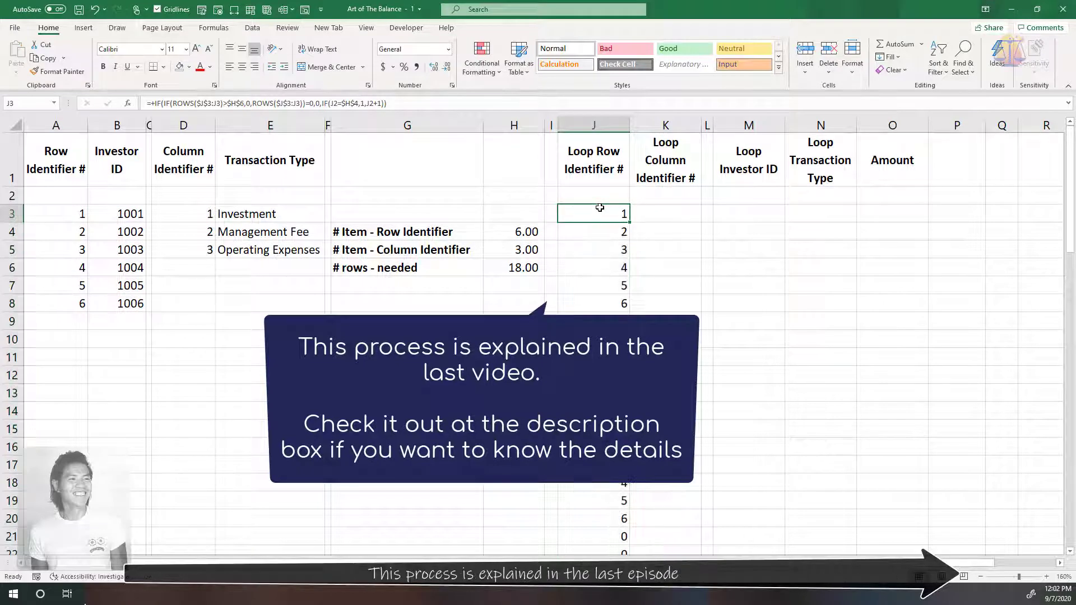
left_click(979, 329)
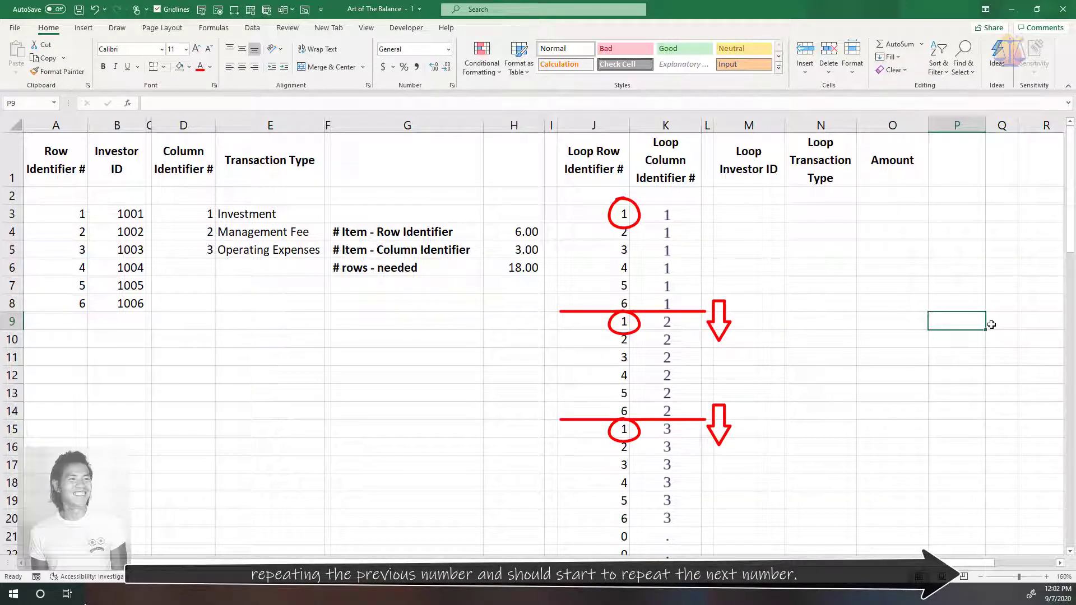
Enter the loop column identifier formula +IF(J3=1,K2+1,K2) in cell K3
left_click(667, 219)
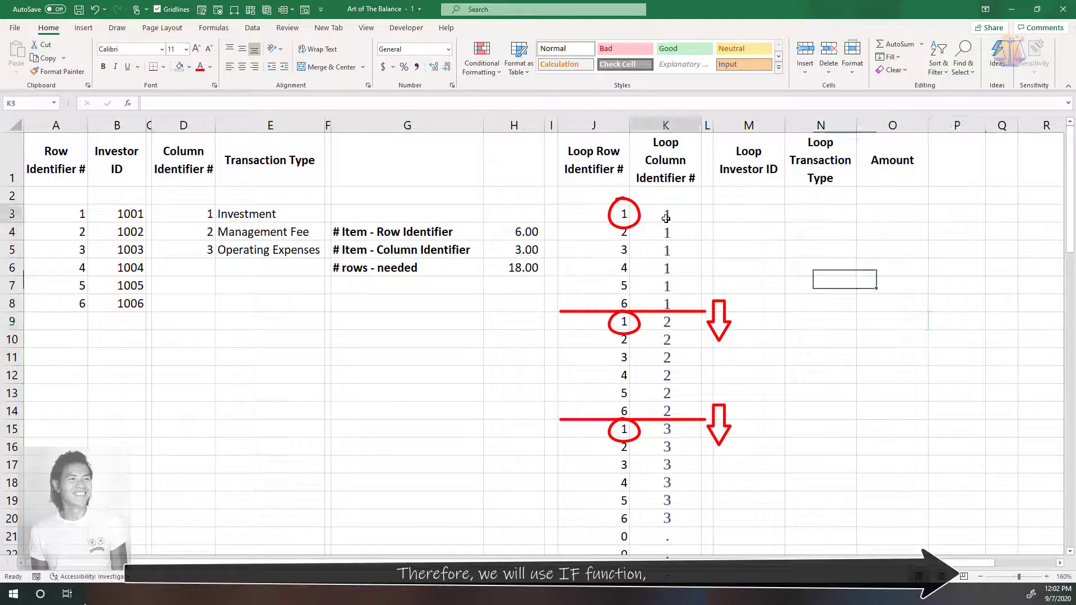
type("+IF(")
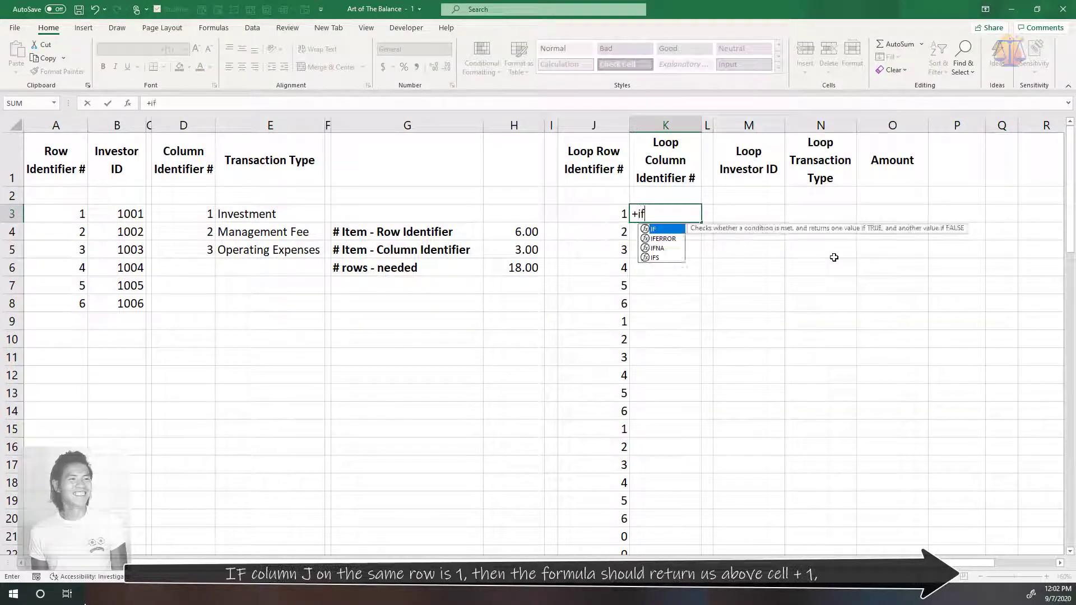
left_click(606, 215)
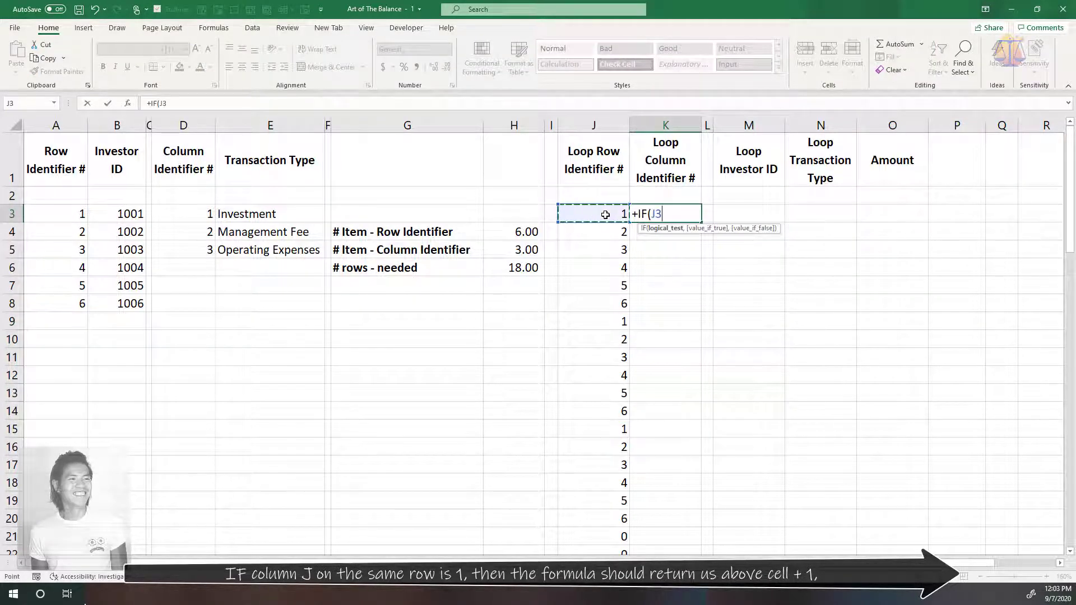
type("=1,")
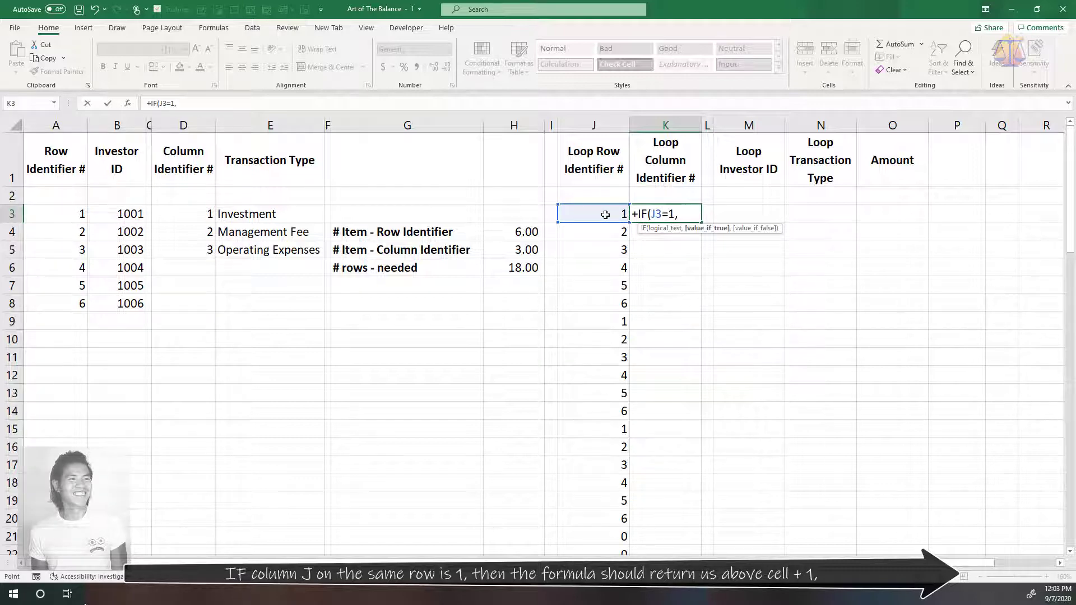
key("Up")
type("+1,")
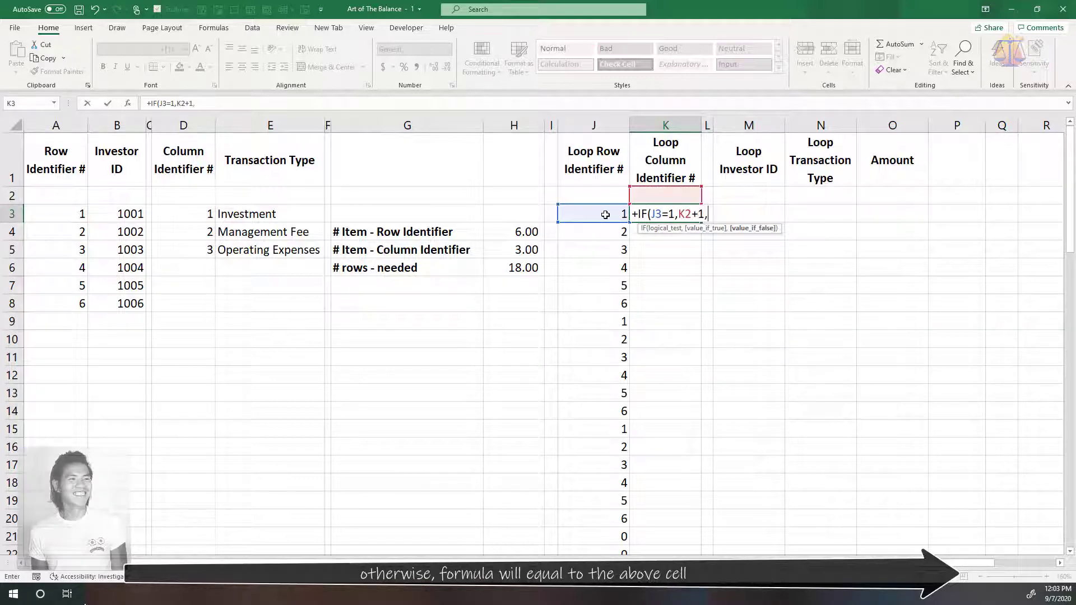
key("Up")
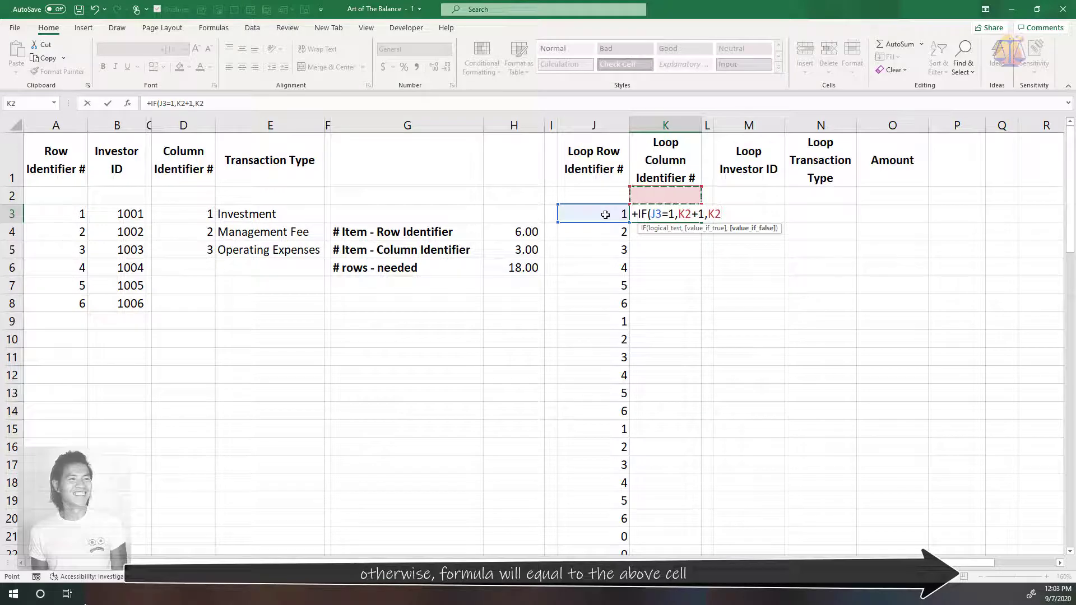
type(")")
key("Return")
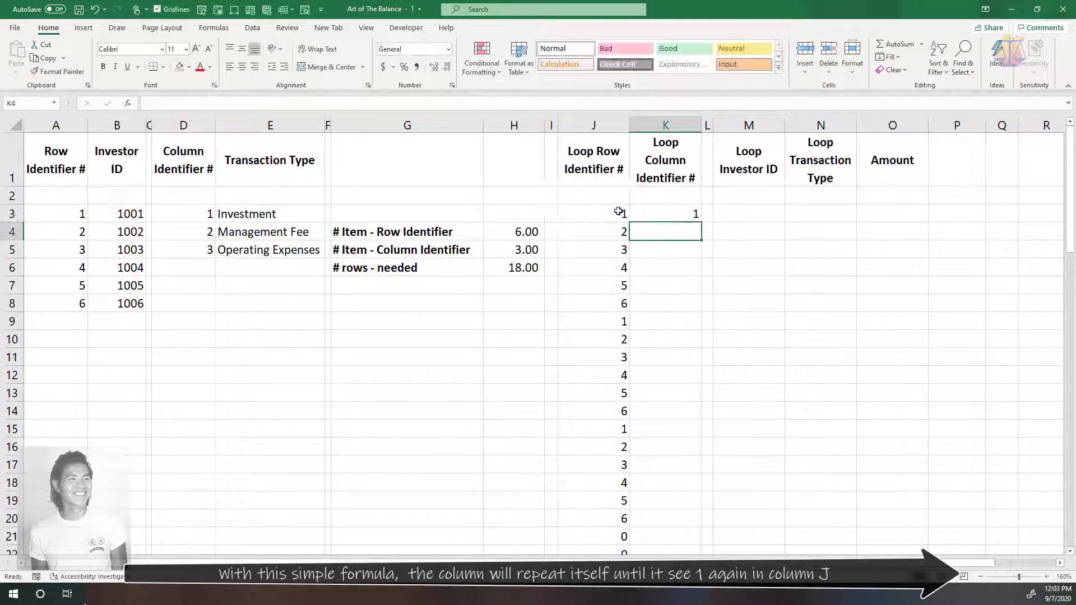
Copy the K3 formula down column K to row 37, matching the length of column J
key("Up")
key("ctrl+c")
left_click(604, 265)
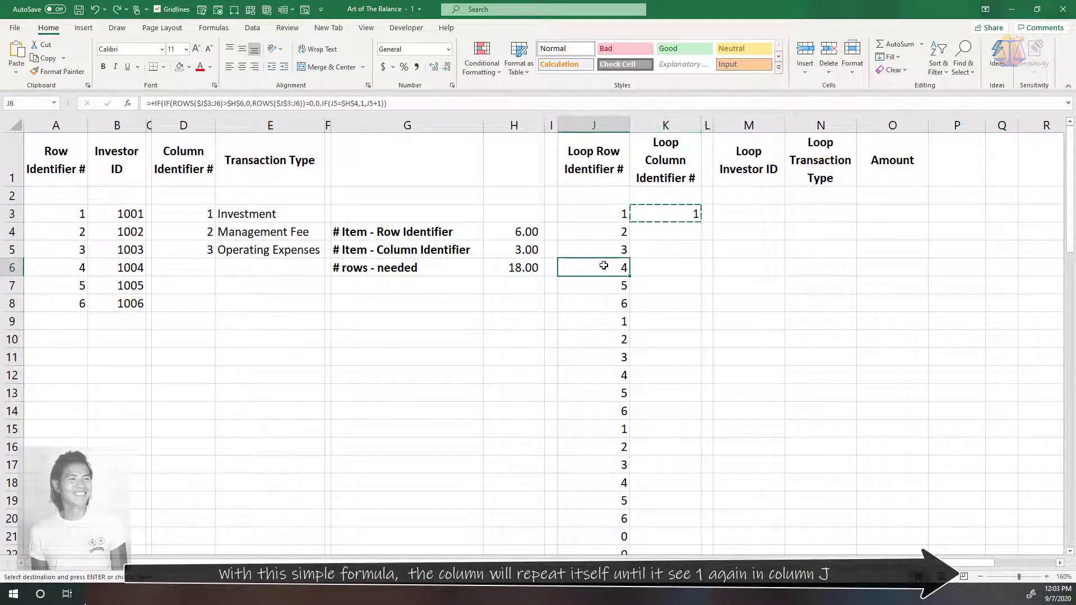
key("ctrl+Down")
key("Right")
key("ctrl+shift+Up")
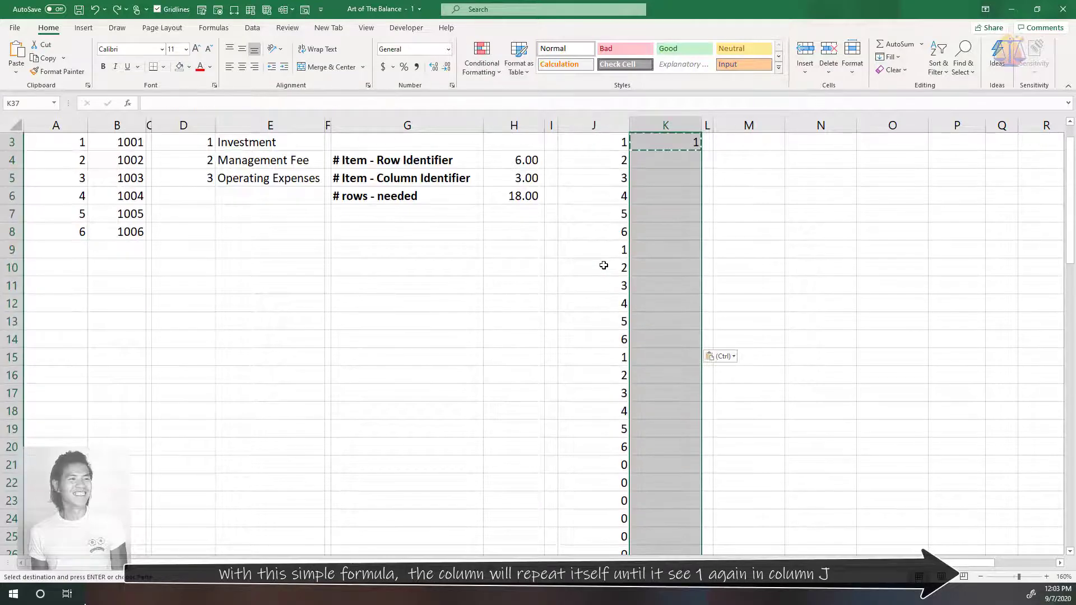
key("ctrl+v")
scroll(604, 265, "up", 8)
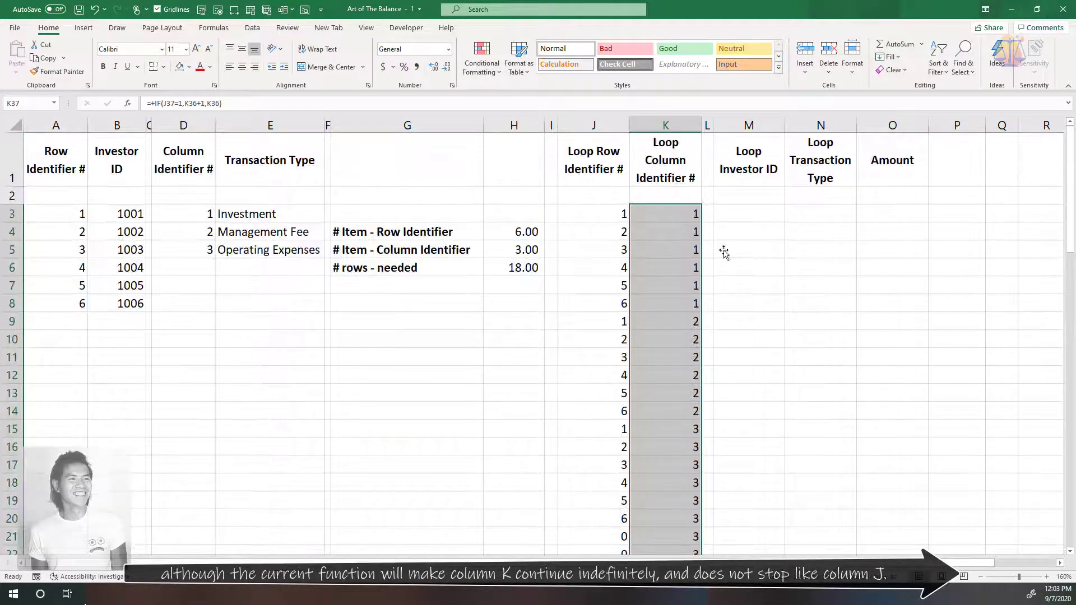
left_click(785, 286)
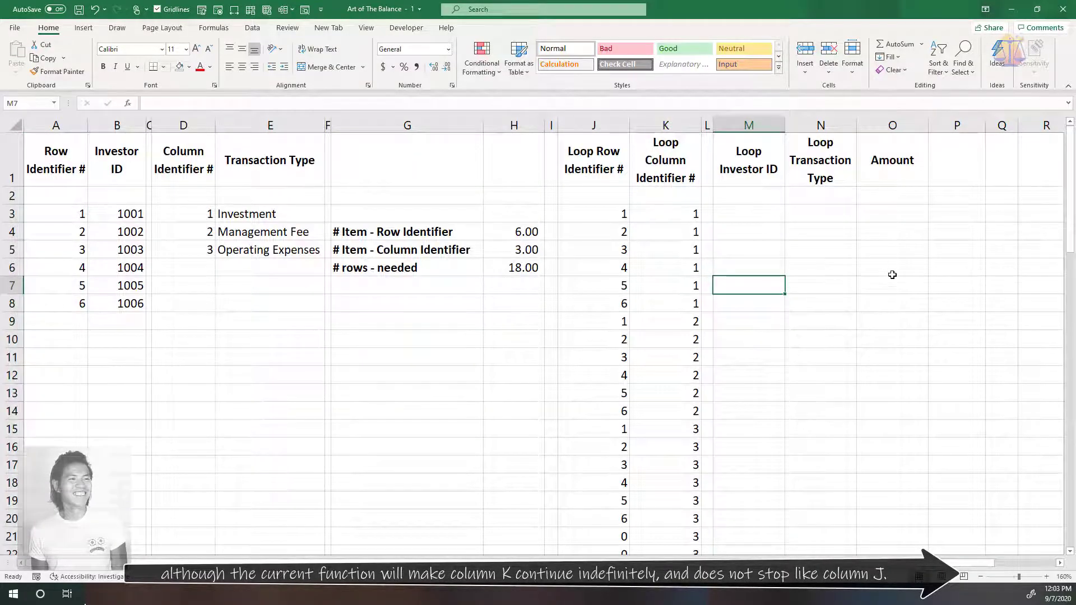
left_click(1004, 427)
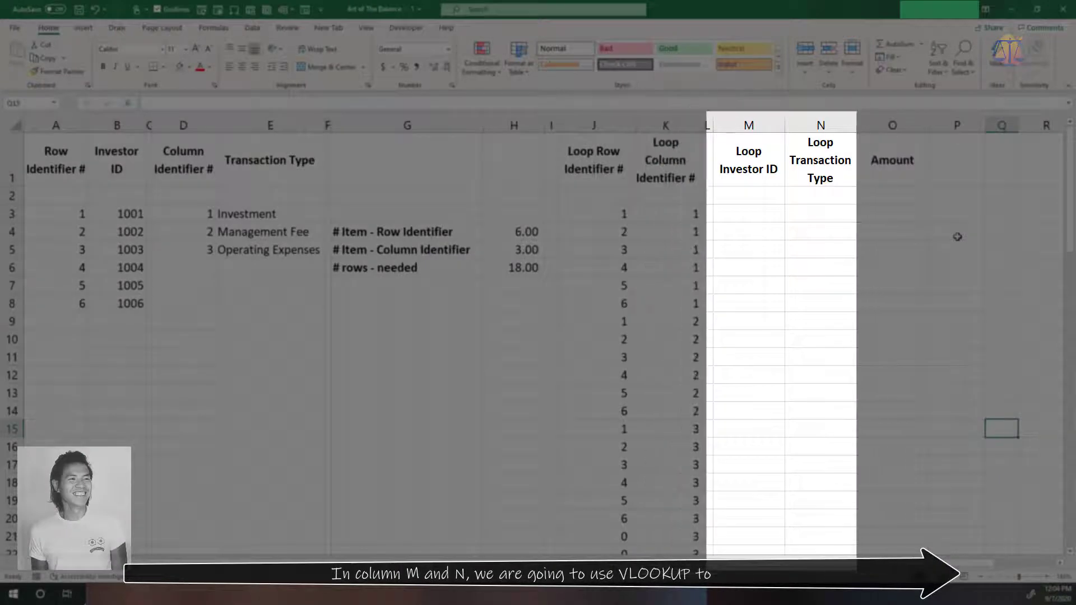
Look up the investor ID in cell M3 with the formula +VLOOKUP(J3,A:B,2,0)
left_click(751, 214)
type("+vl")
key("Tab")
left_click(594, 214)
type(",")
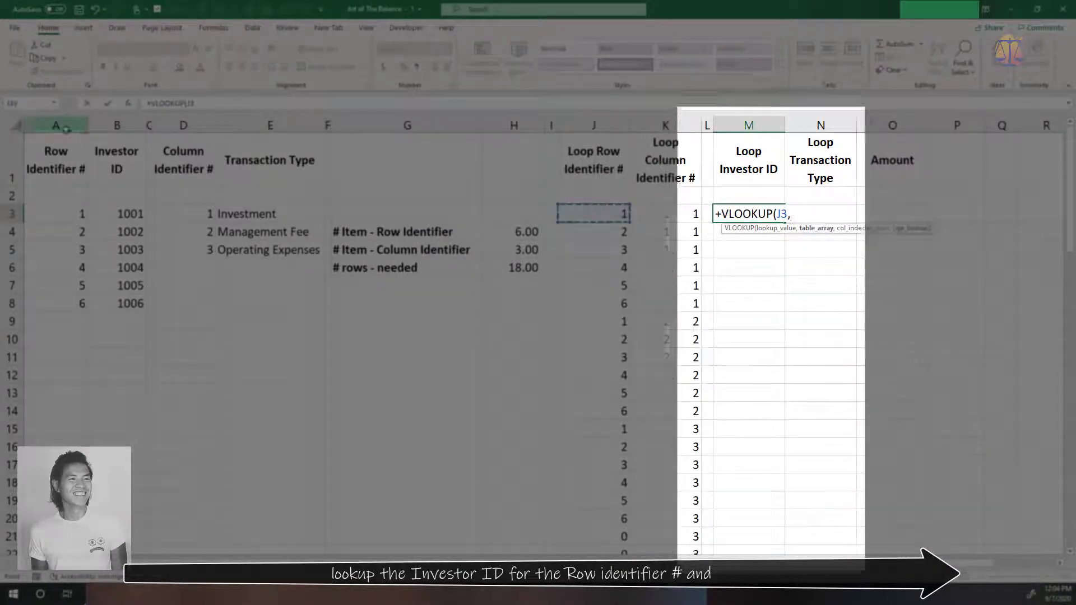
left_click_drag(66, 130, 118, 128)
type(",2,0)")
key("Return")
Look up the transaction type in cell N3 with the formula +VLOOKUP(K3,D:E,2,0)
left_click(807, 210)
type("+vlook")
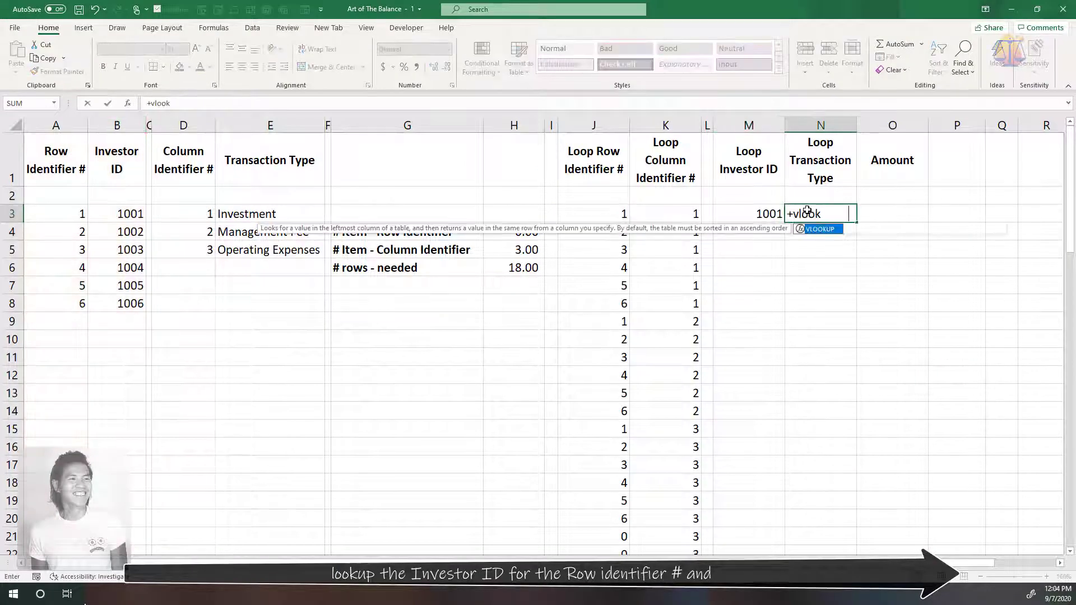
key("Tab")
left_click(667, 214)
type(",")
left_click_drag(183, 125, 271, 125)
type(",2,0)")
key("Return")
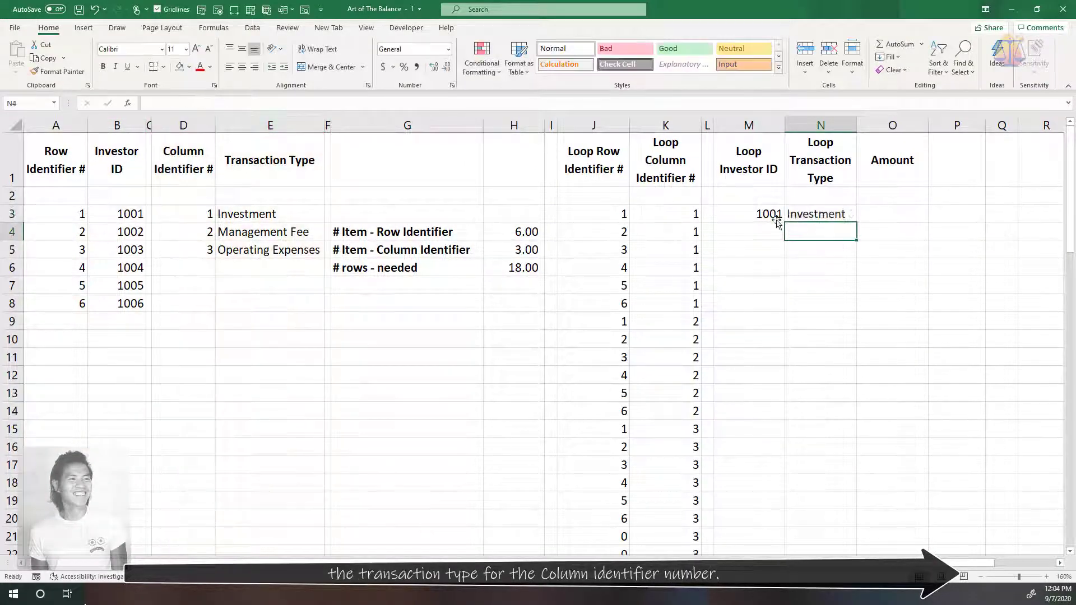
Copy the lookup formulas in M3:N3 down both columns to row 37, alongside the loop identifiers
left_click_drag(768, 215, 829, 214)
key("ctrl+c")
left_click(652, 242)
key("ctrl+Down")
key("Right")
key("Right")
key("ctrl+shift+Up")
key("ctrl+v")
scroll(465, 322, "down", 8)
left_click(465, 323)
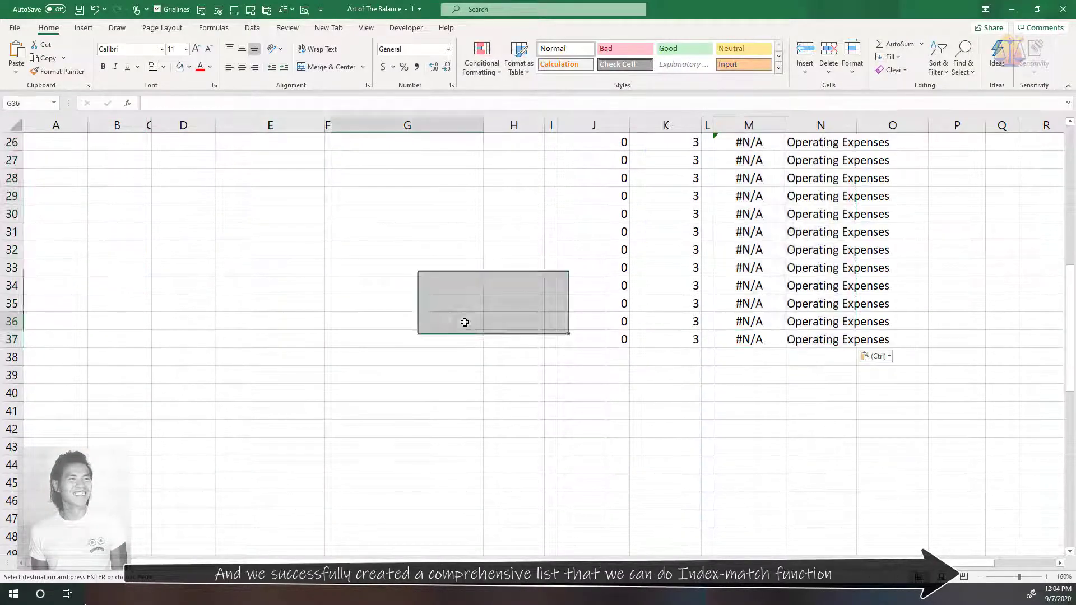
key("Escape")
scroll(464, 322, "up", 8)
left_click(956, 390)
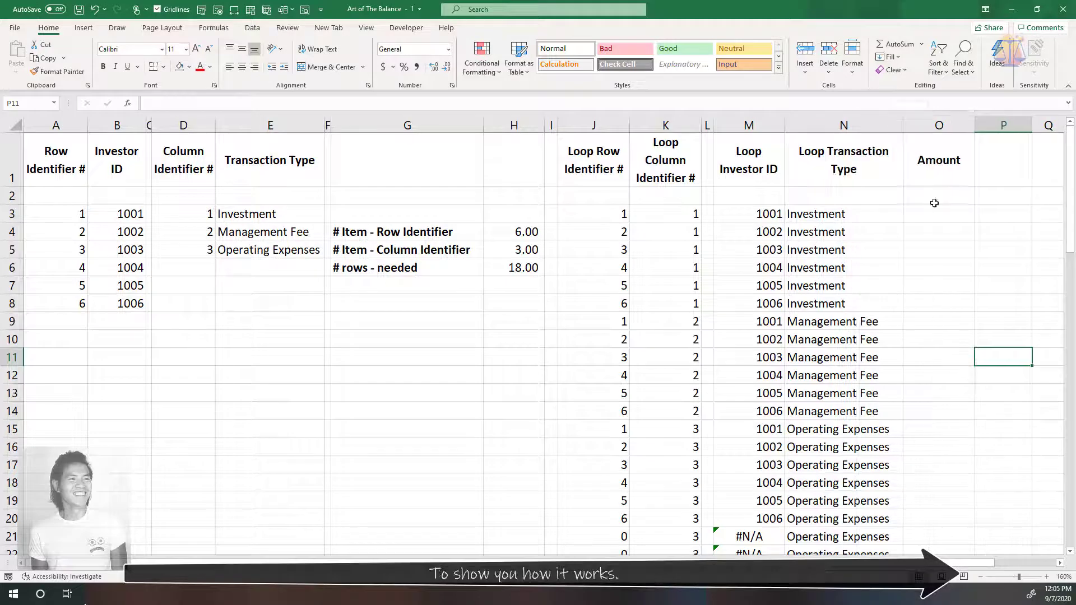
left_click(1000, 322)
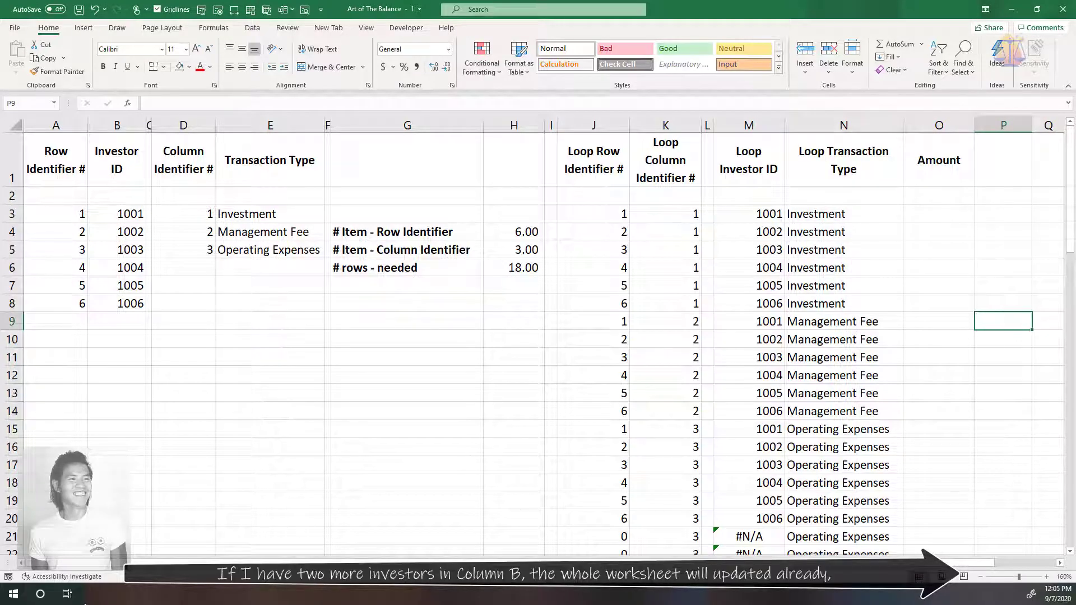
Add the next two consecutive investor IDs below the existing list, in cells B9 and B10
left_click(124, 318)
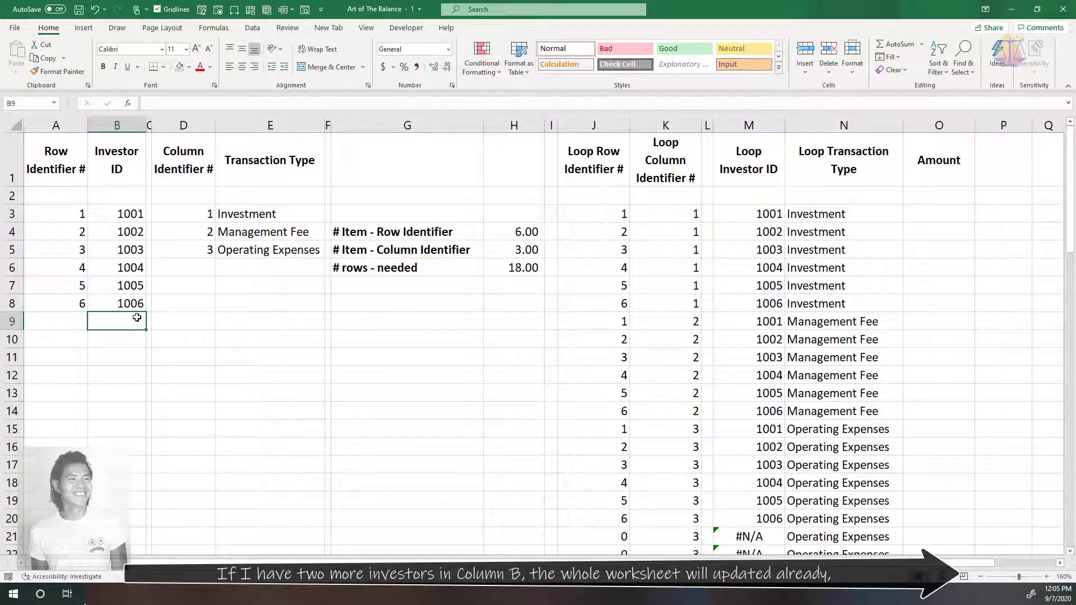
type("1007")
key("Return")
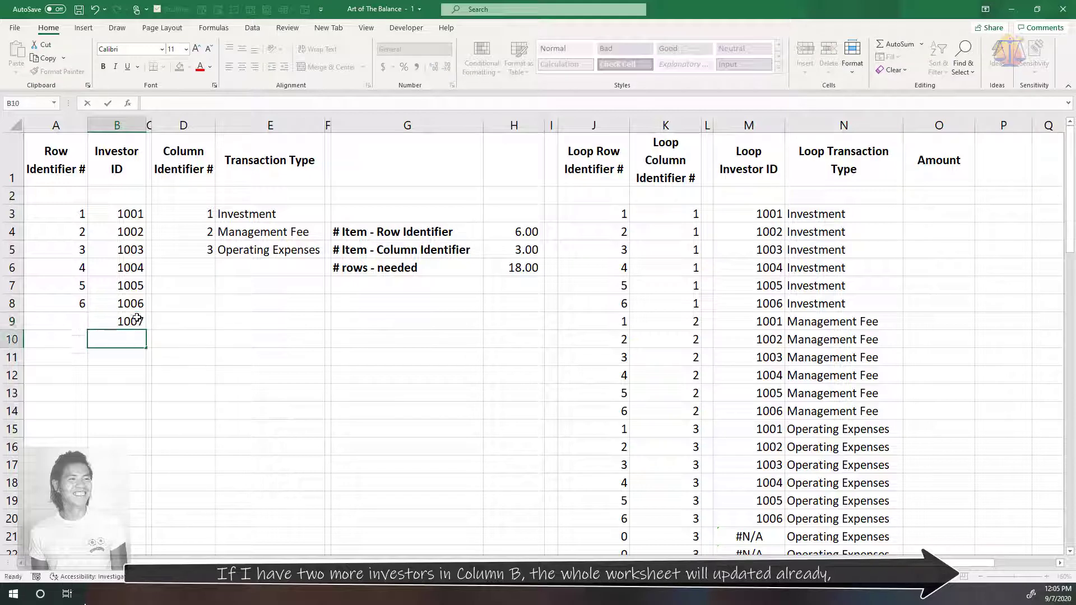
type("1008")
key("Return")
Copy the row identifier formula in A8 down to A9:A10 for the two added investors
left_click(77, 304)
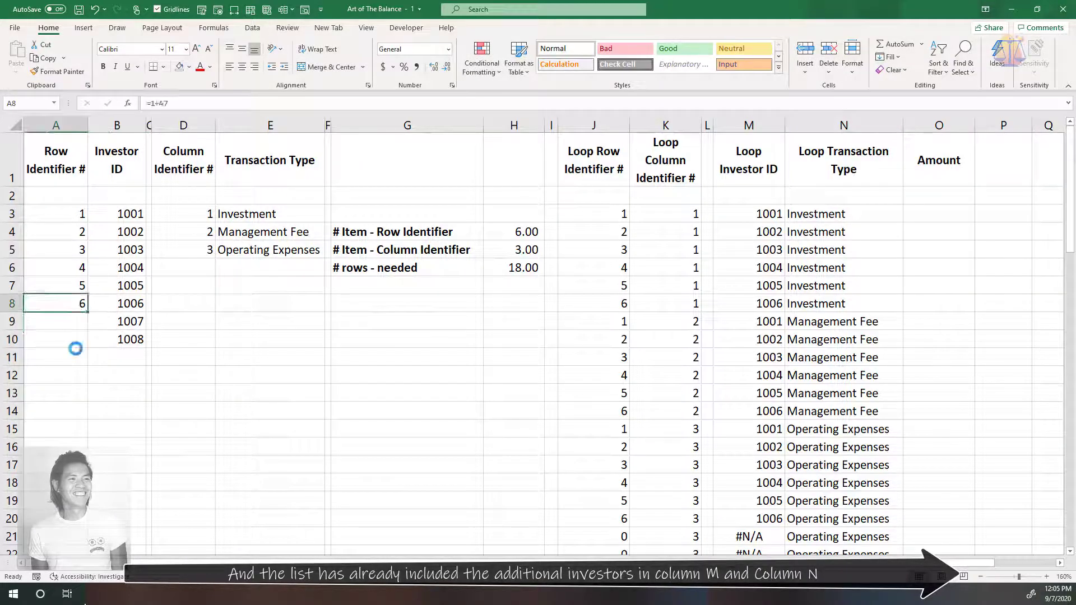
key("ctrl+c")
left_click(72, 344, "shift")
key("ctrl+v")
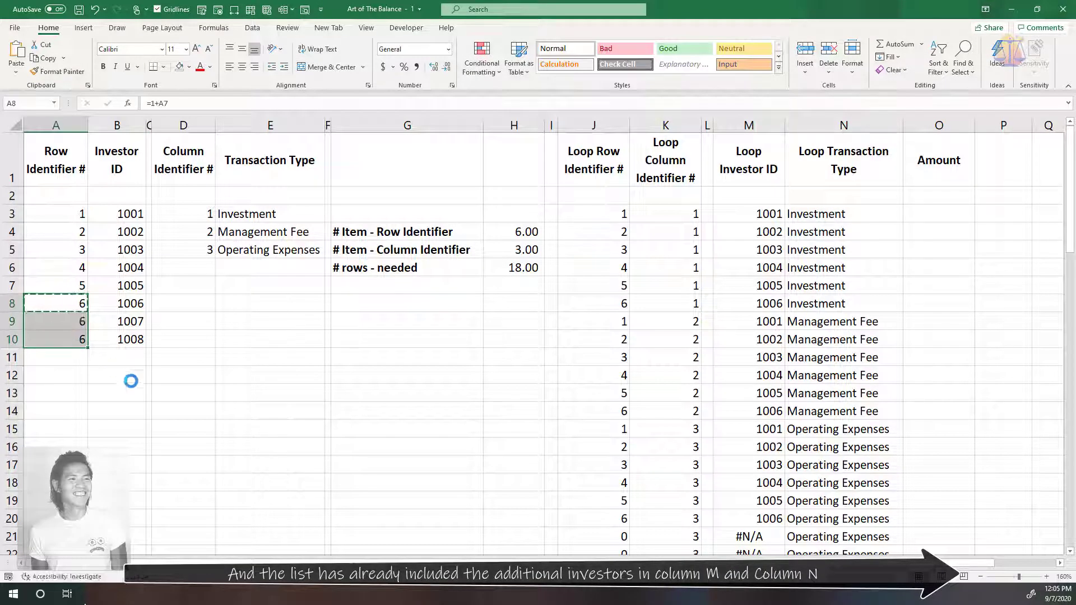
left_click(160, 395)
scroll(161, 400, "down", 2)
scroll(161, 400, "down", 1)
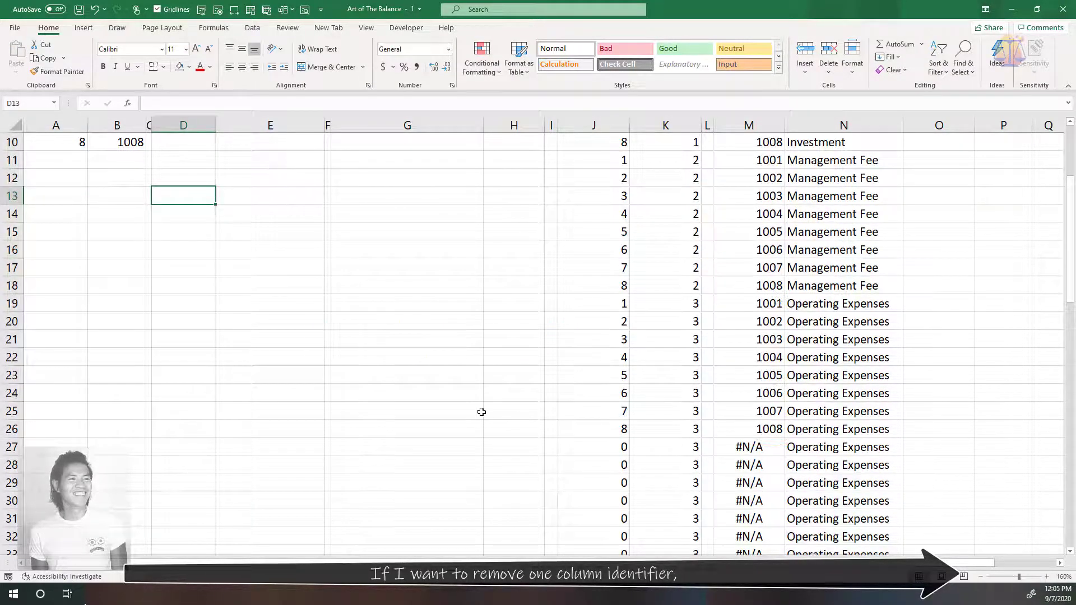
Delete the third column identifier and its Operating Expenses transaction type from D5:E5
scroll(481, 412, "up", 3)
left_click(346, 323)
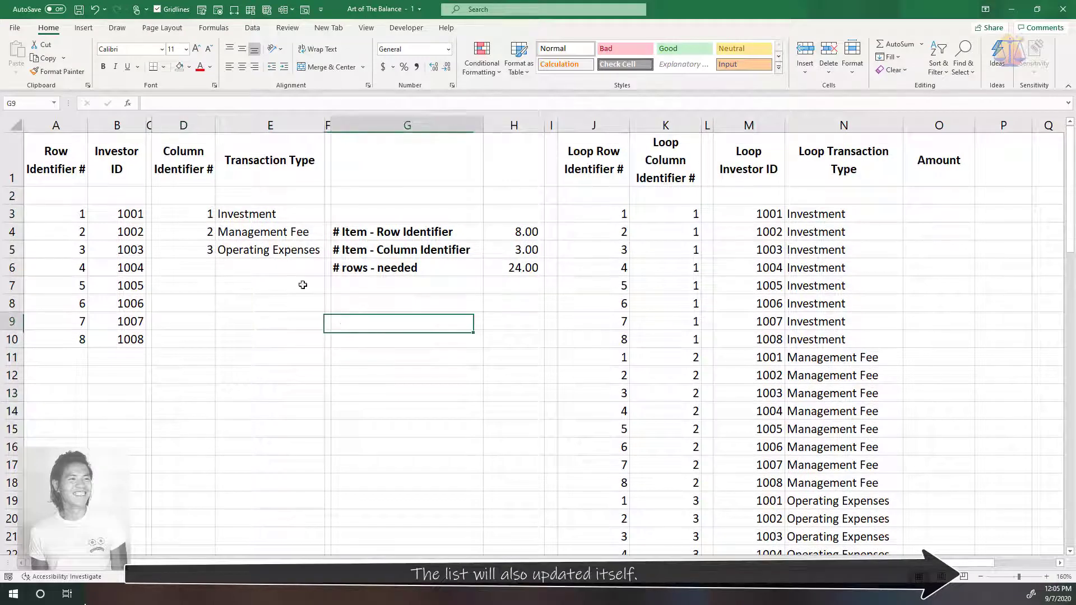
left_click_drag(209, 250, 242, 252)
key("Delete")
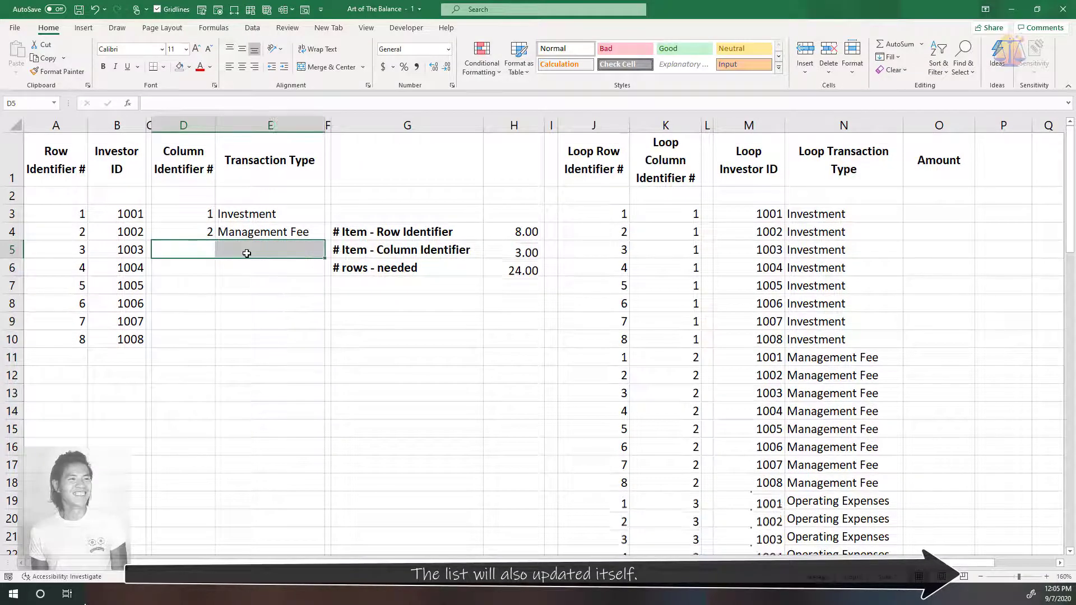
left_click(319, 381)
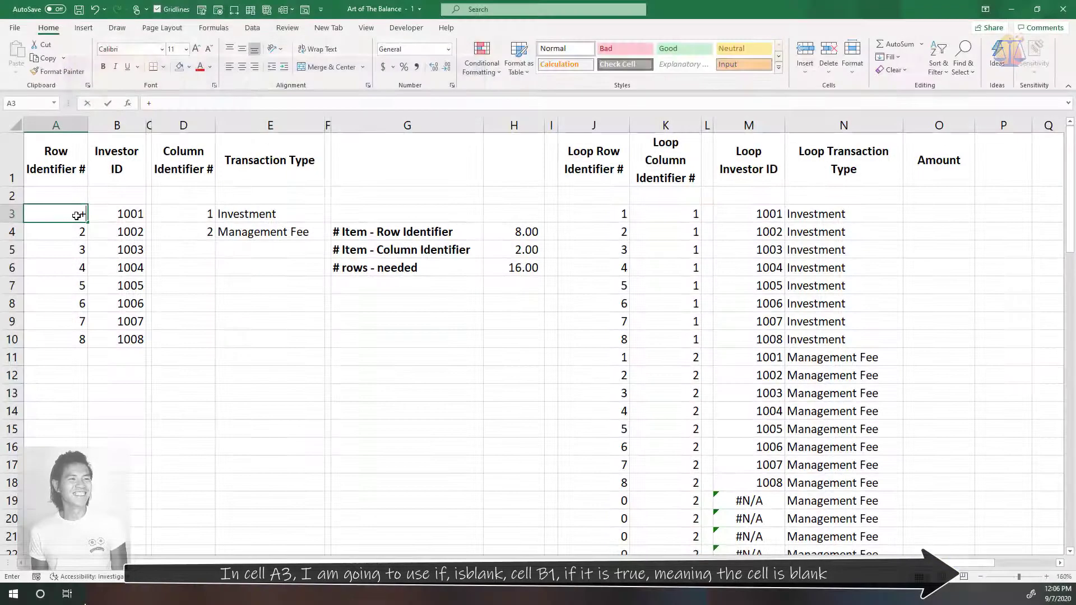
Enter the formula +IF(ISBLANK(B3),"",A2+1) in cell A3 to number the row identifiers automatically
type("IF(")
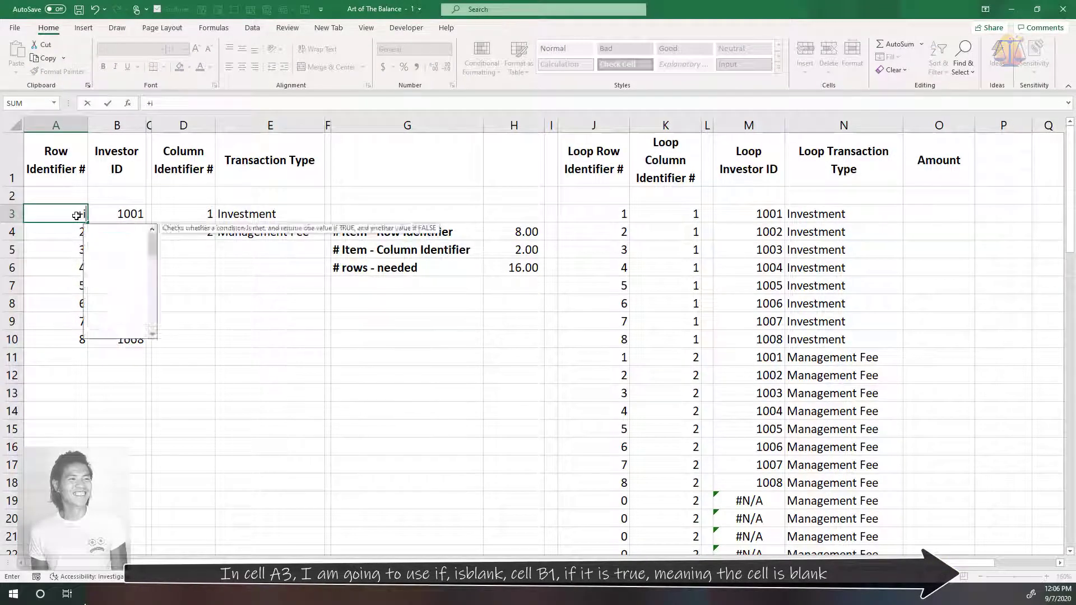
type("isbl")
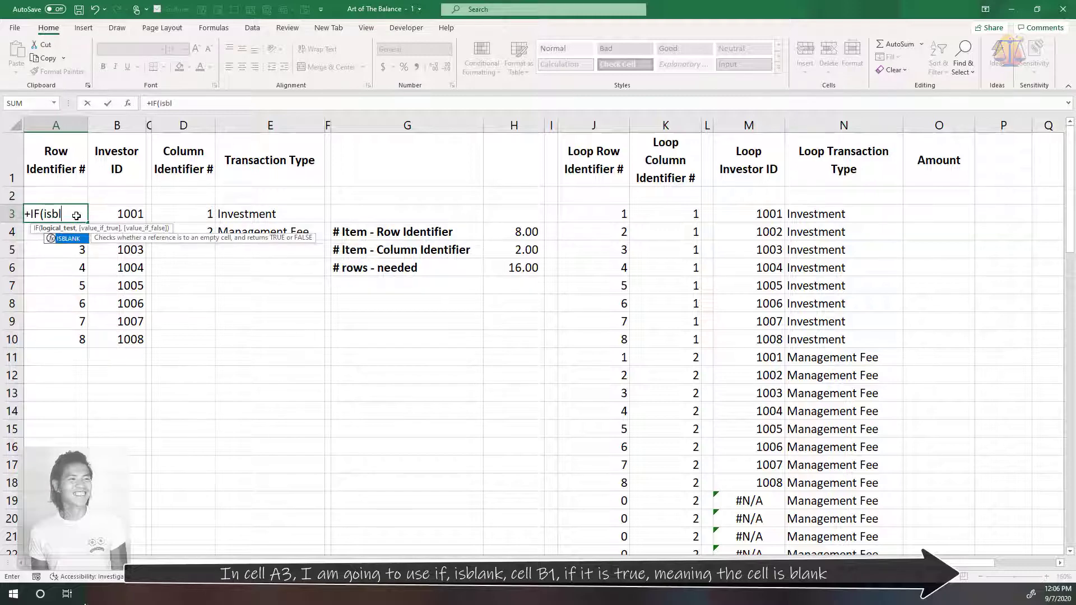
key("Tab")
left_click(115, 217)
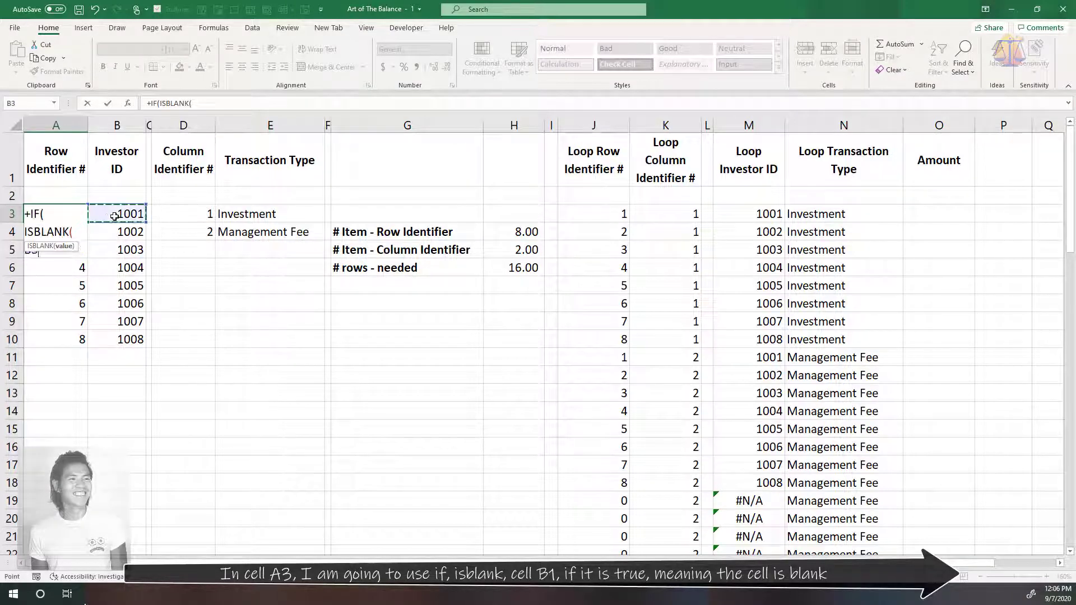
type("),")
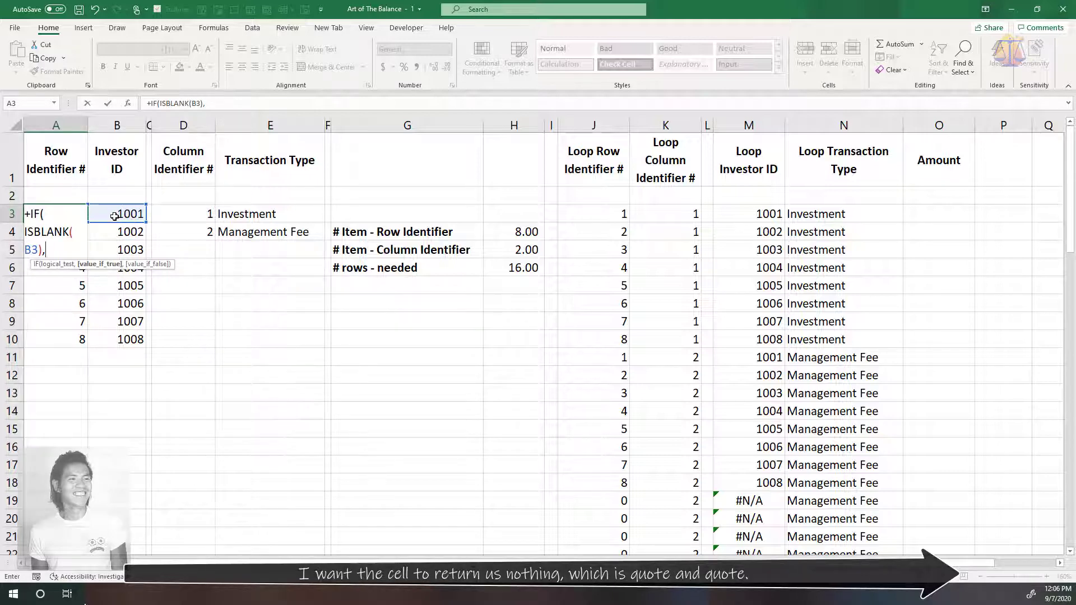
type("\"\",")
left_click(58, 198)
type("+1")
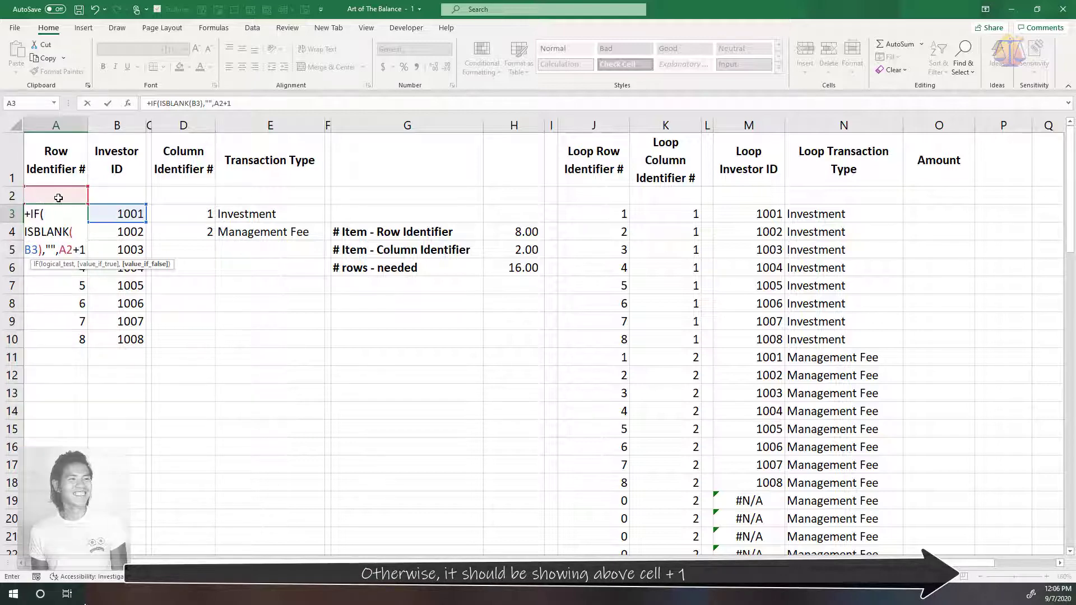
type(")")
key("ctrl+Return")
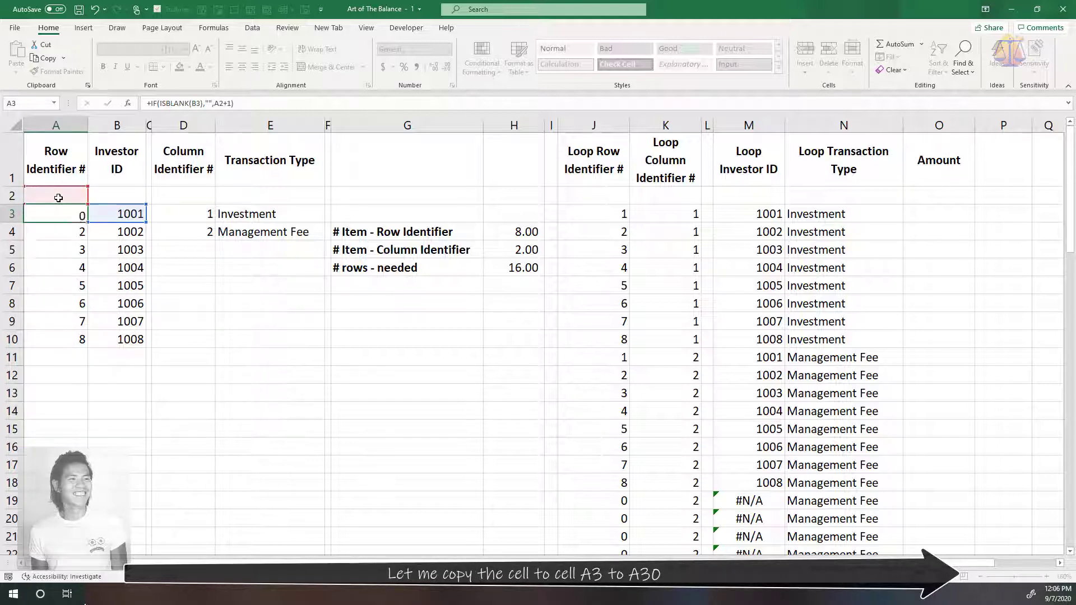
Copy the row identifier formula in A3 down column A to row 30
key("ctrl+c")
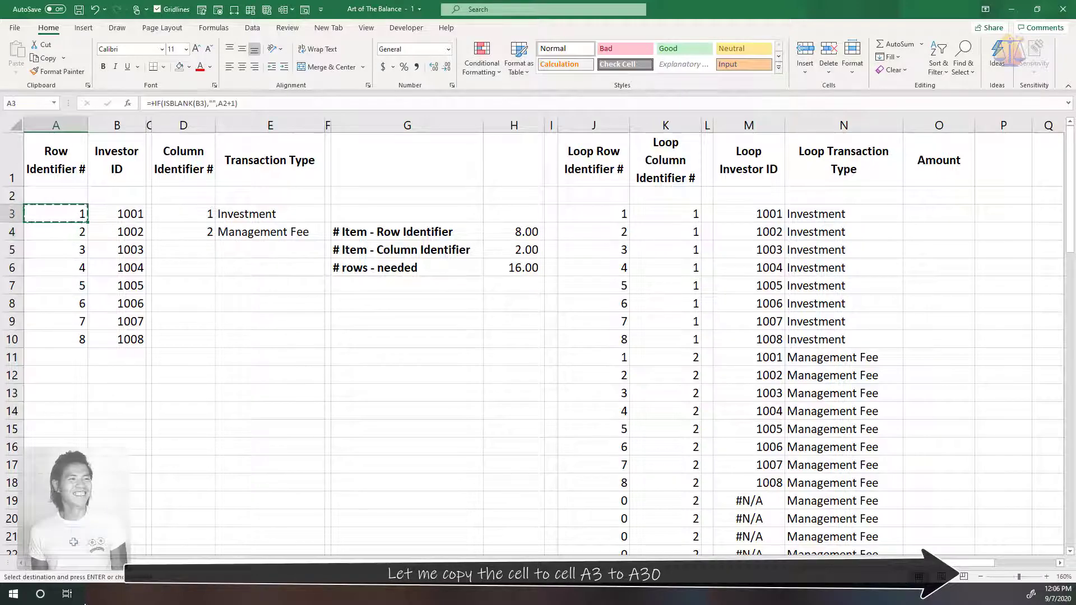
scroll(73, 542, "down", 4)
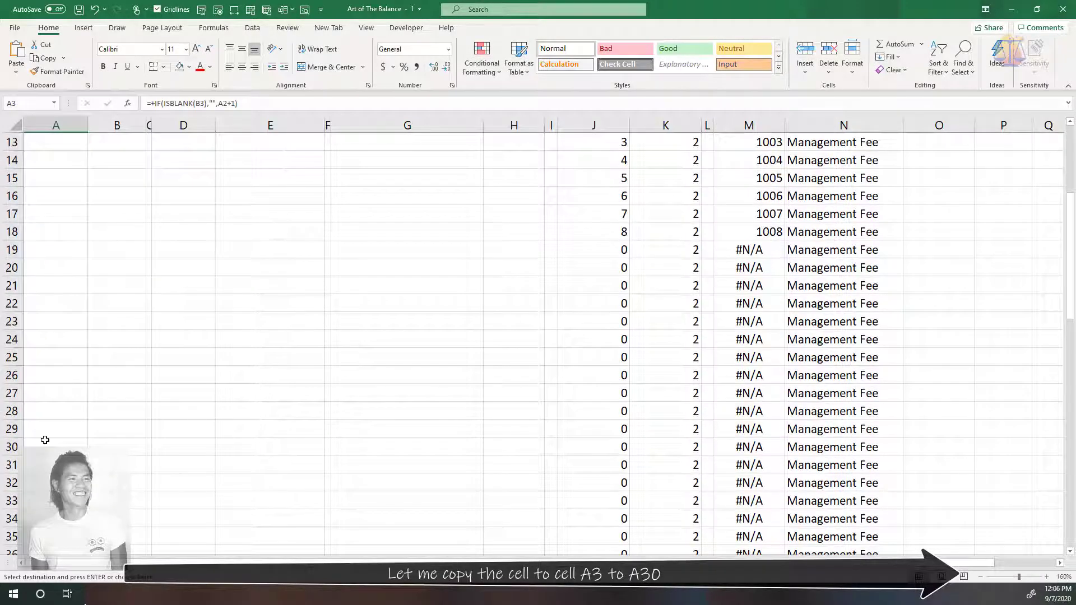
left_click(45, 440, "shift")
scroll(45, 440, "up", 4)
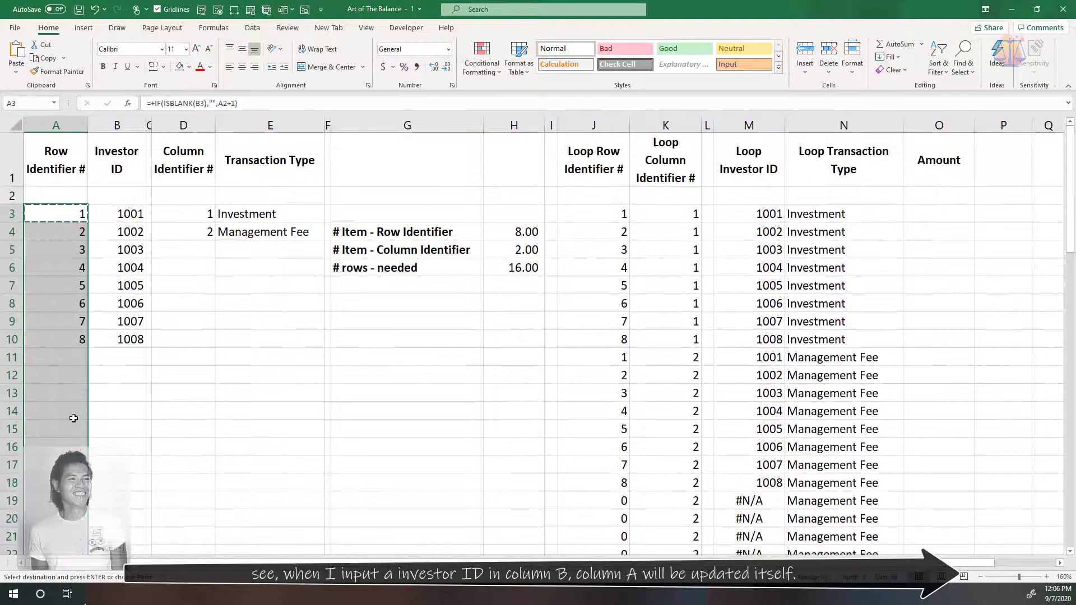
Add the next two consecutive investor IDs in cells B11 and B12
left_click(100, 352)
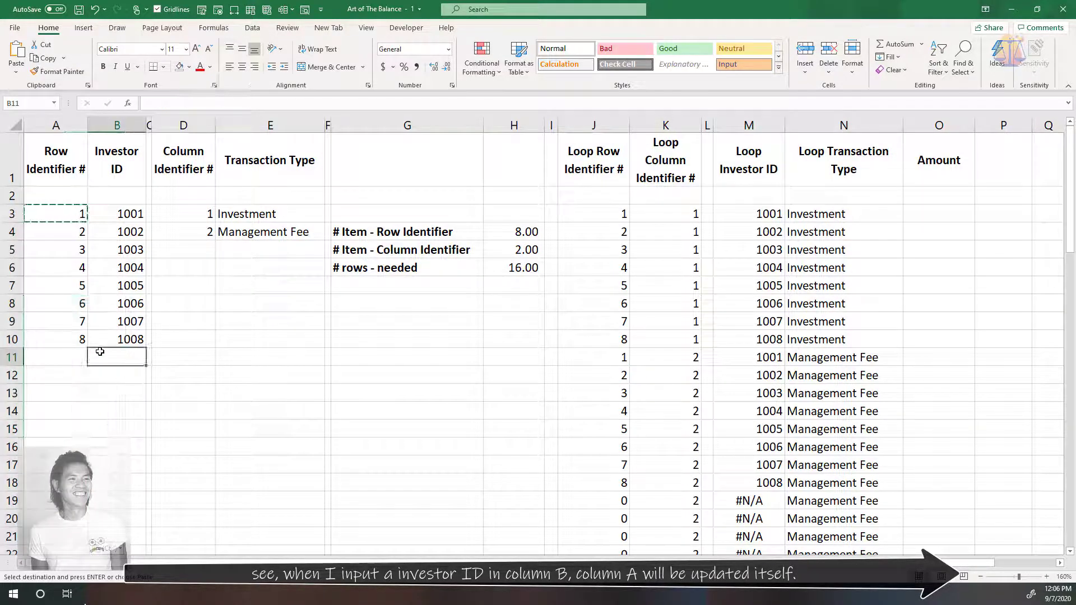
type("1009")
key("Return")
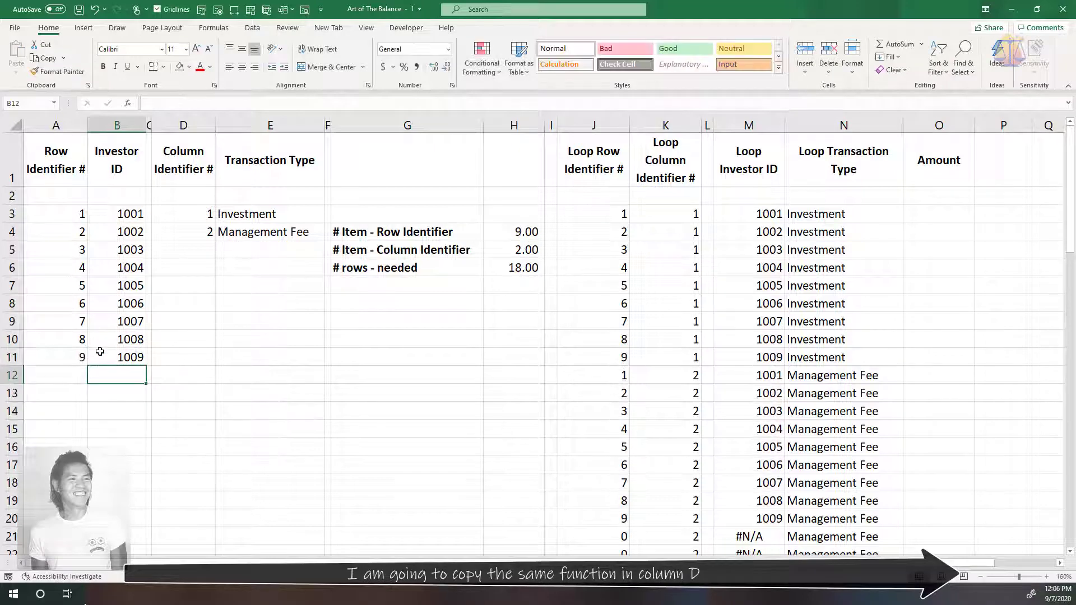
type("1010")
key("Return")
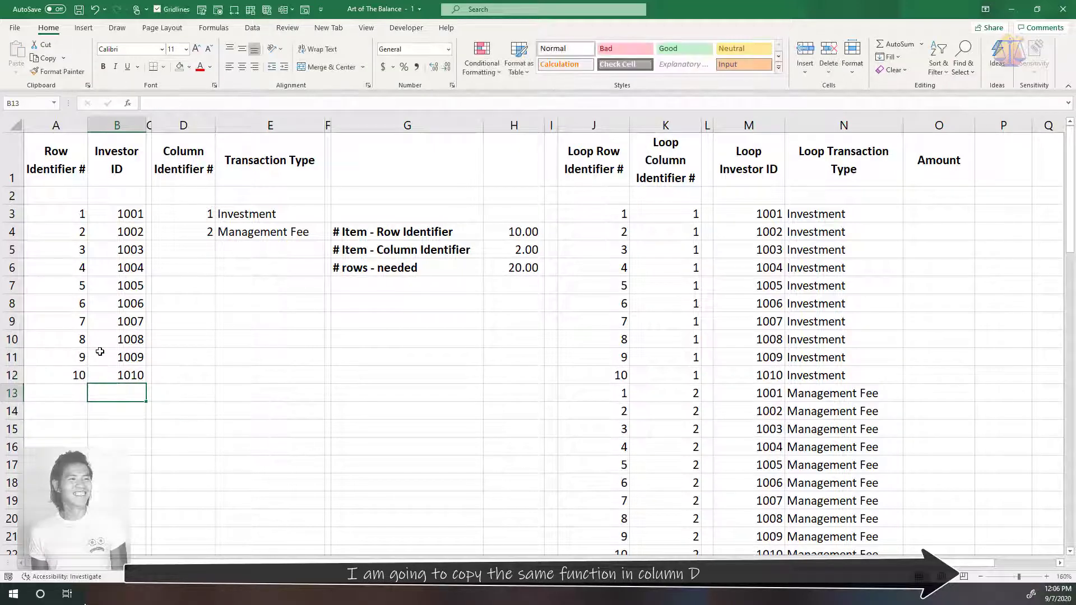
Copy the automatic numbering formulas in A3:A30 into the column identifier cells D3:D30
left_click(82, 216)
key("ctrl+shift+Down")
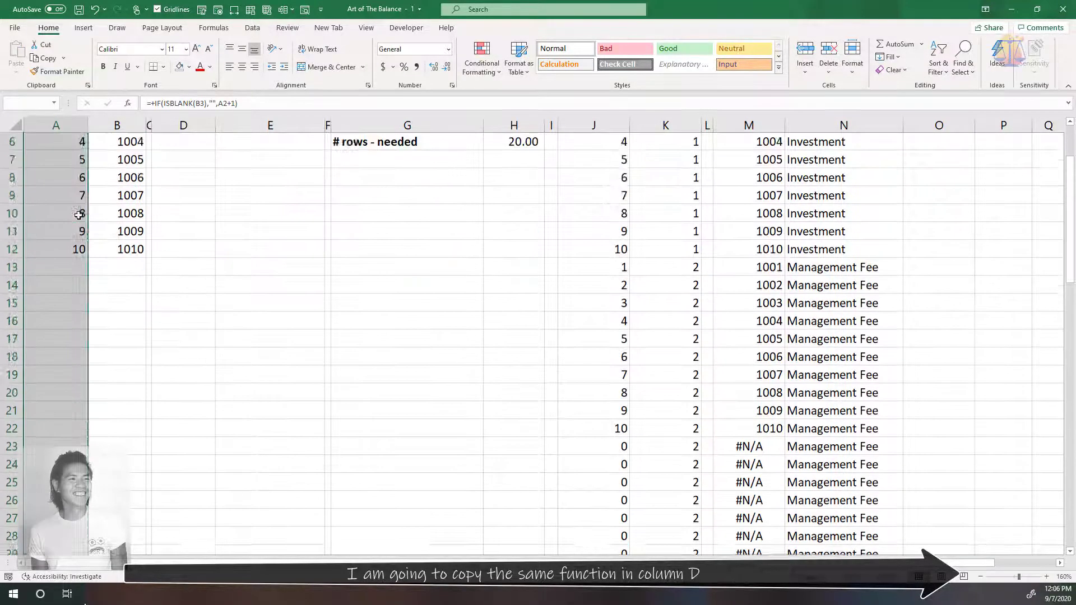
key("ctrl+c")
scroll(219, 238, "up", 3)
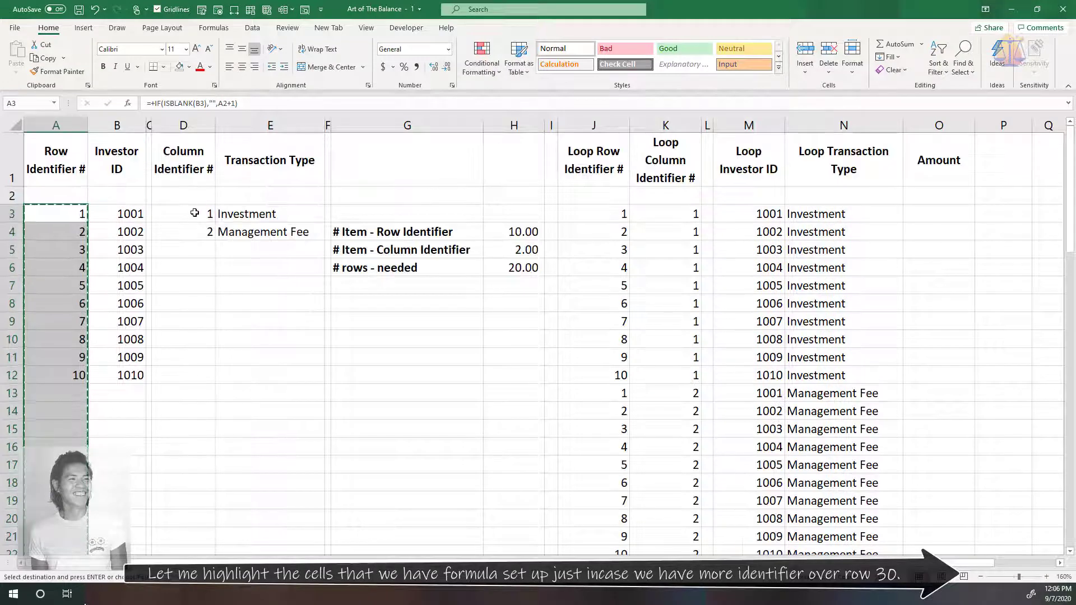
left_click(194, 213)
key("ctrl+shift+Down")
key("ctrl+v")
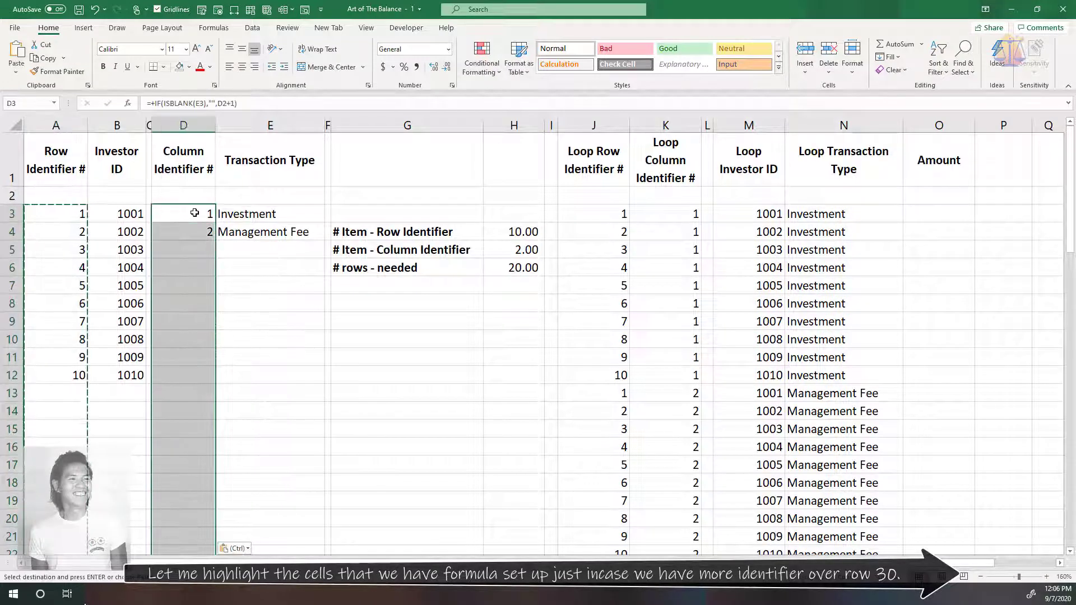
Shade the formula cells D3:D30 and A3:A30 with a light gold fill
right_click(229, 213)
left_click(250, 195)
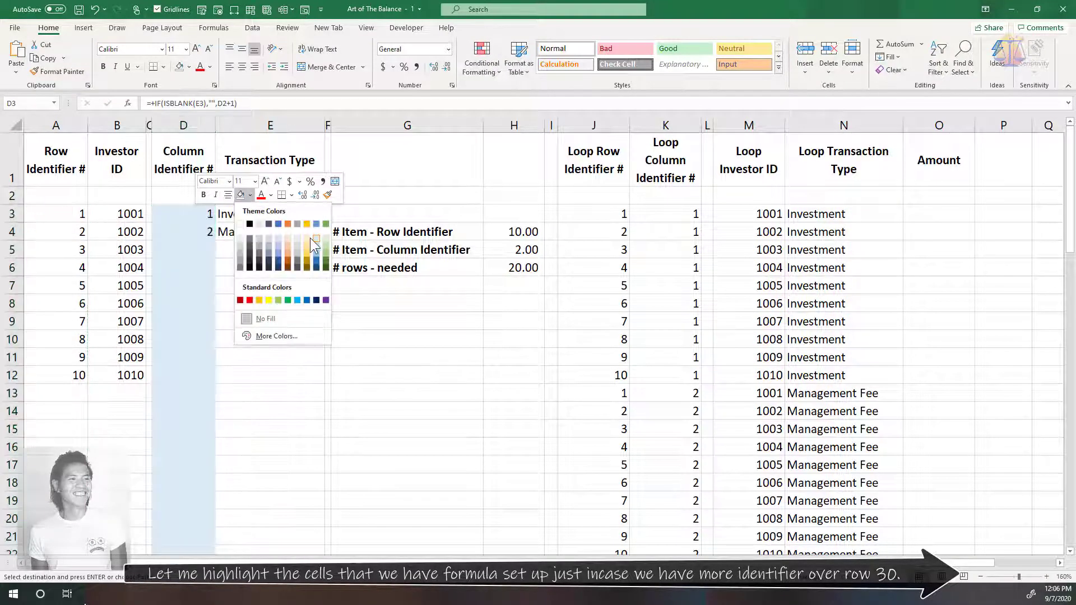
left_click(310, 237)
left_click(78, 214)
key("ctrl+shift+Down")
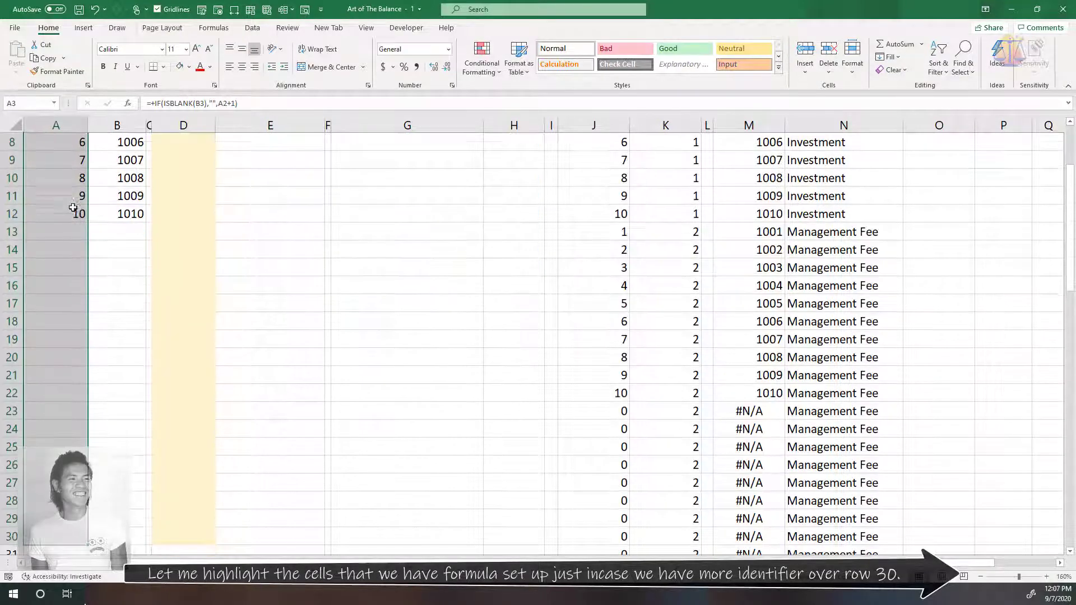
right_click(76, 206)
left_click(119, 191)
scroll(445, 281, "up", 3)
left_click(445, 280)
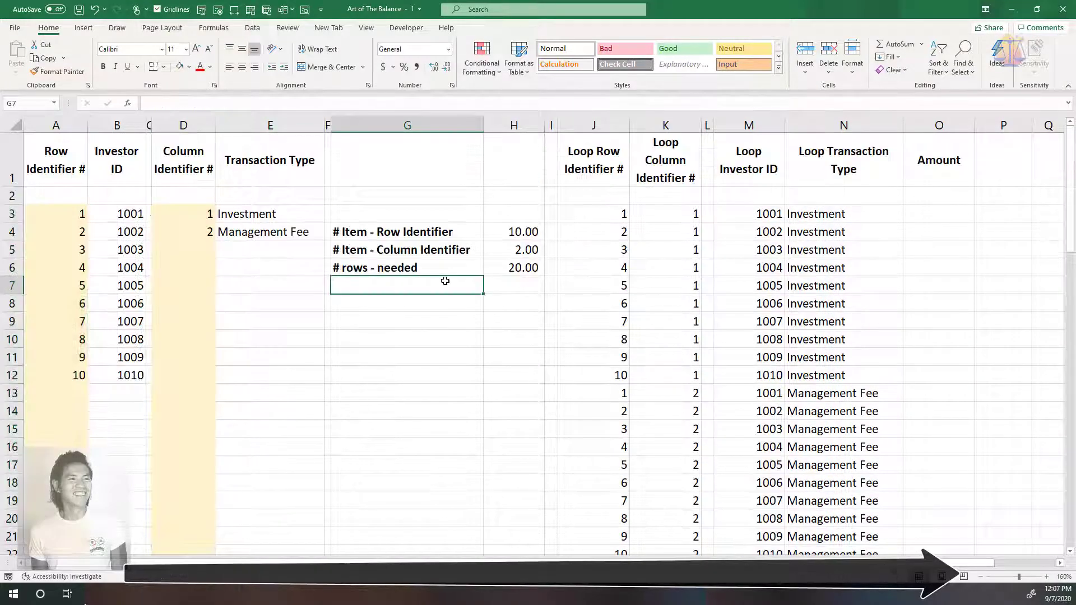
Add two more consecutive investor IDs in cells B13 and B14
left_click(128, 394)
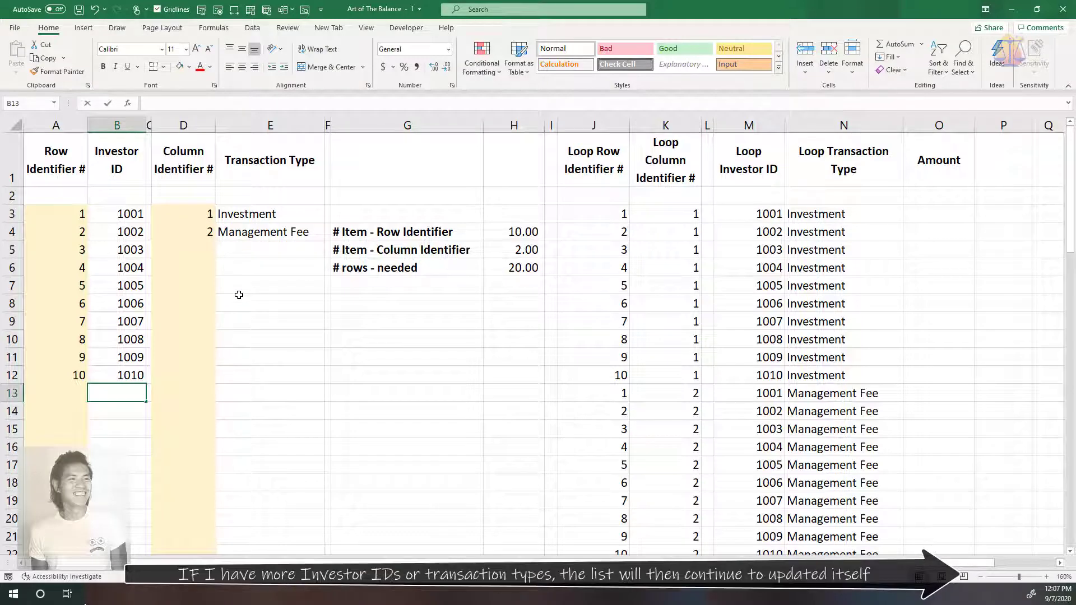
type("1011")
key("Return")
type("1012")
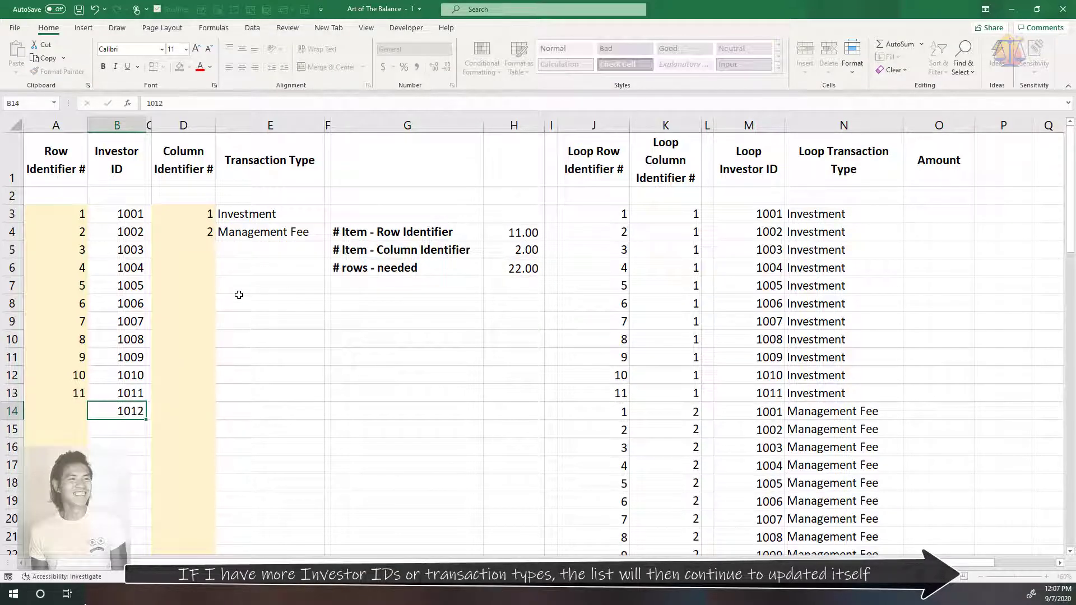
key("Return")
Add the transaction types Operating Expenses in E5 and Organizational Cost in E6
left_click(281, 252)
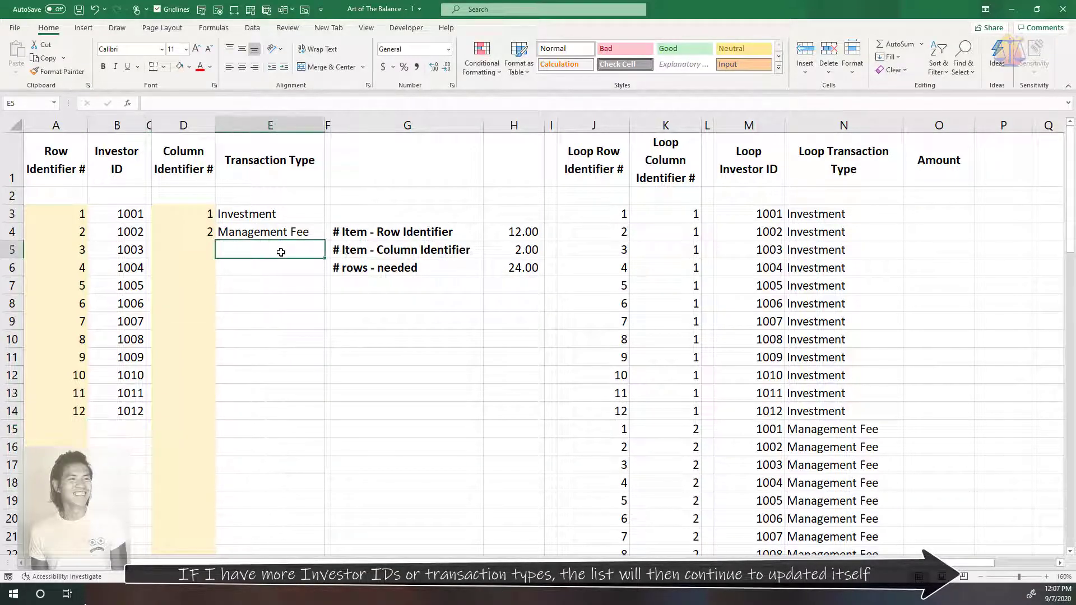
type("Operating Exp")
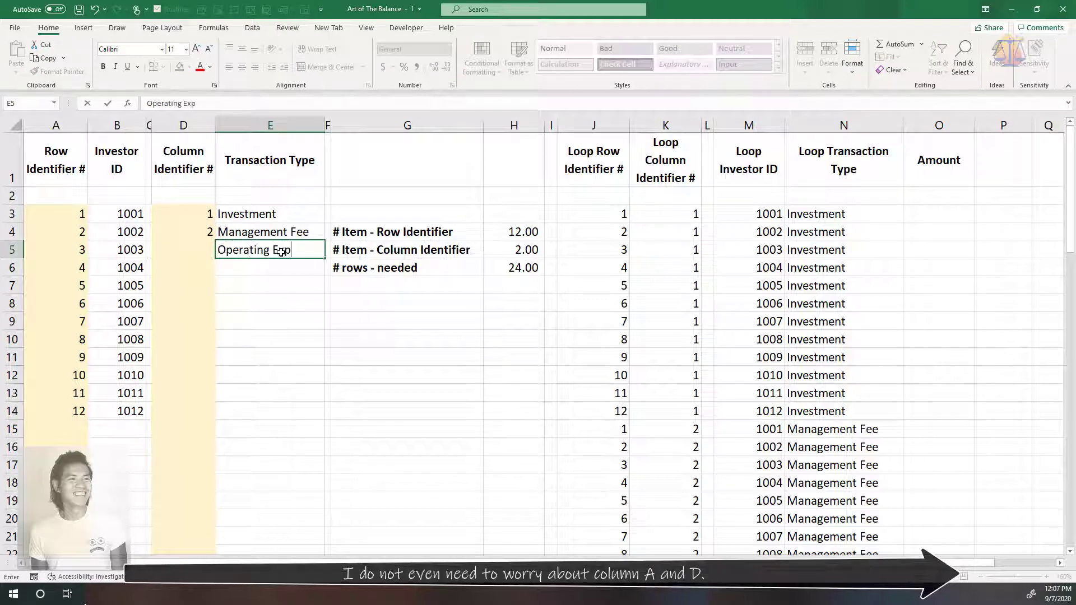
type("enses")
key("Return")
type("Organizational Cost")
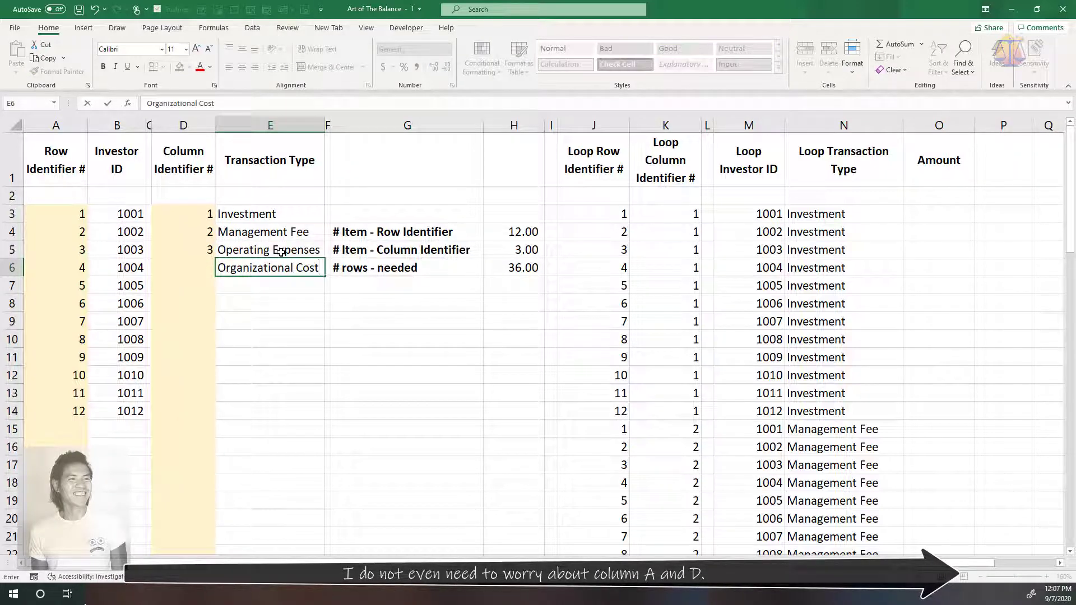
key("Return")
left_click(504, 303)
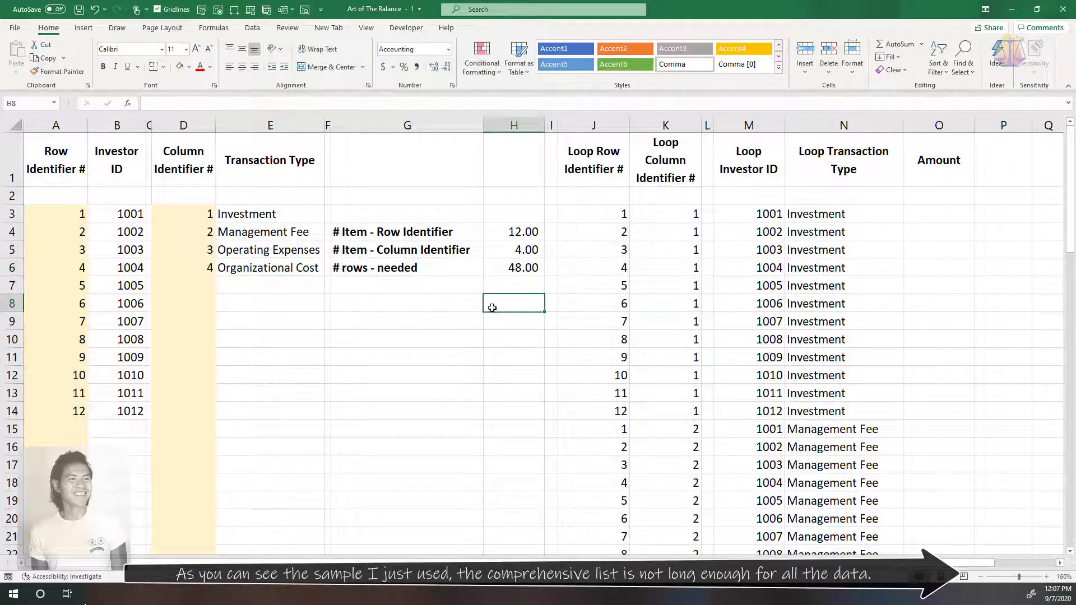
Copy the loop and lookup formulas in J37:N37 down past row 66 to extend the list
scroll(505, 315, "down", 5)
left_click_drag(614, 512, 835, 521)
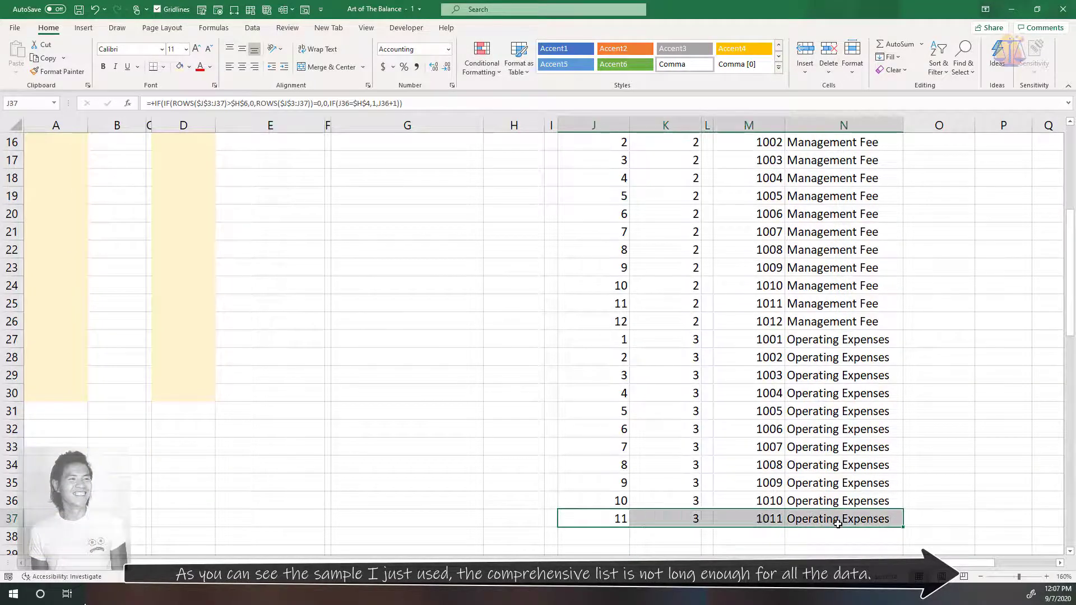
key("ctrl+c")
scroll(588, 435, "down", 11)
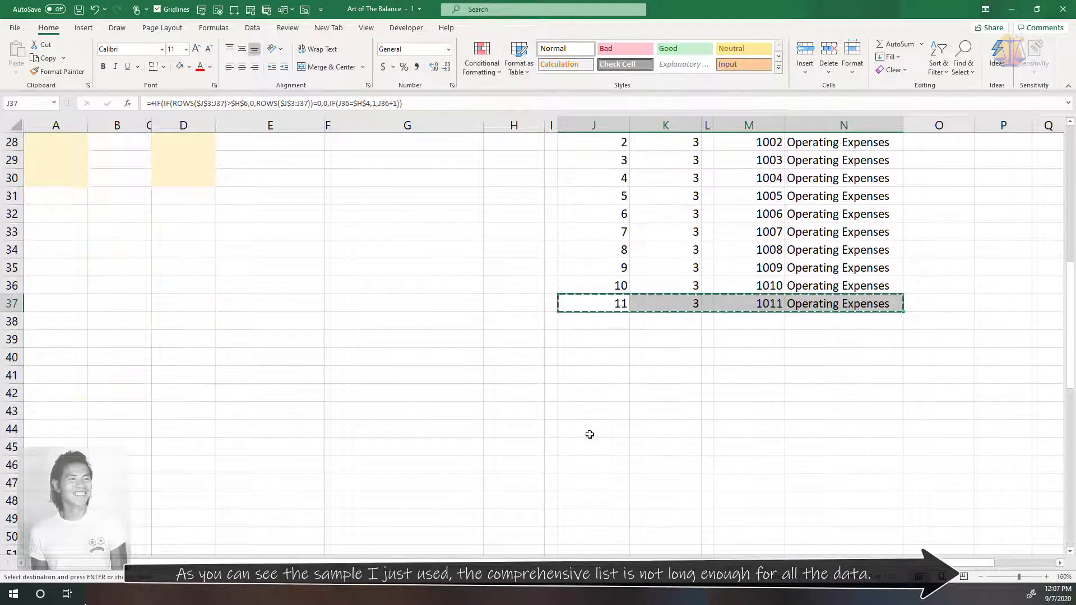
left_click(603, 545, "shift")
key("ctrl+v")
scroll(617, 505, "up", 8)
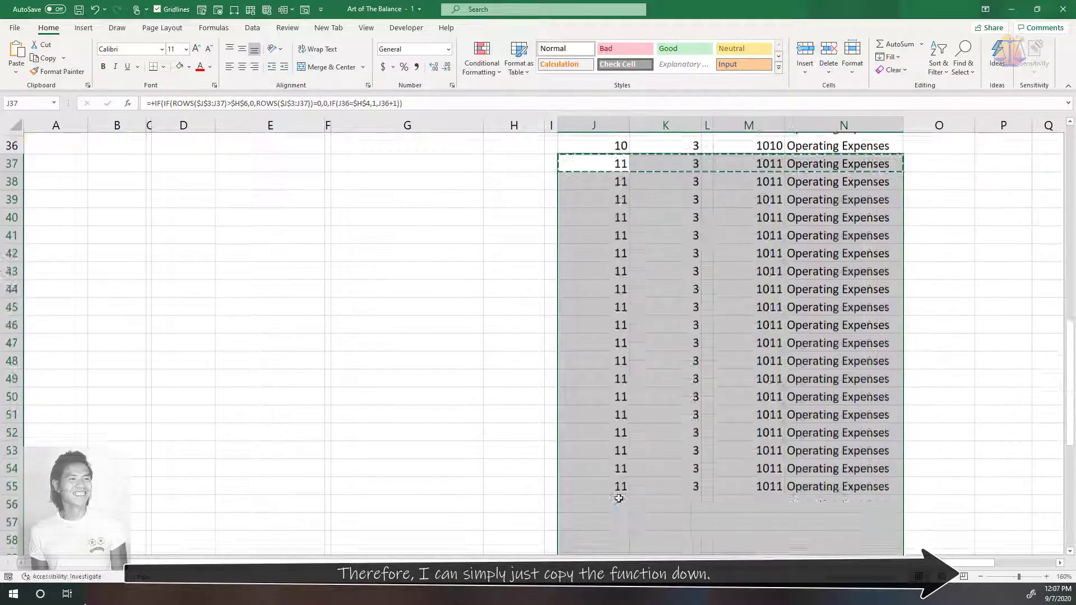
scroll(621, 479, "down", 6)
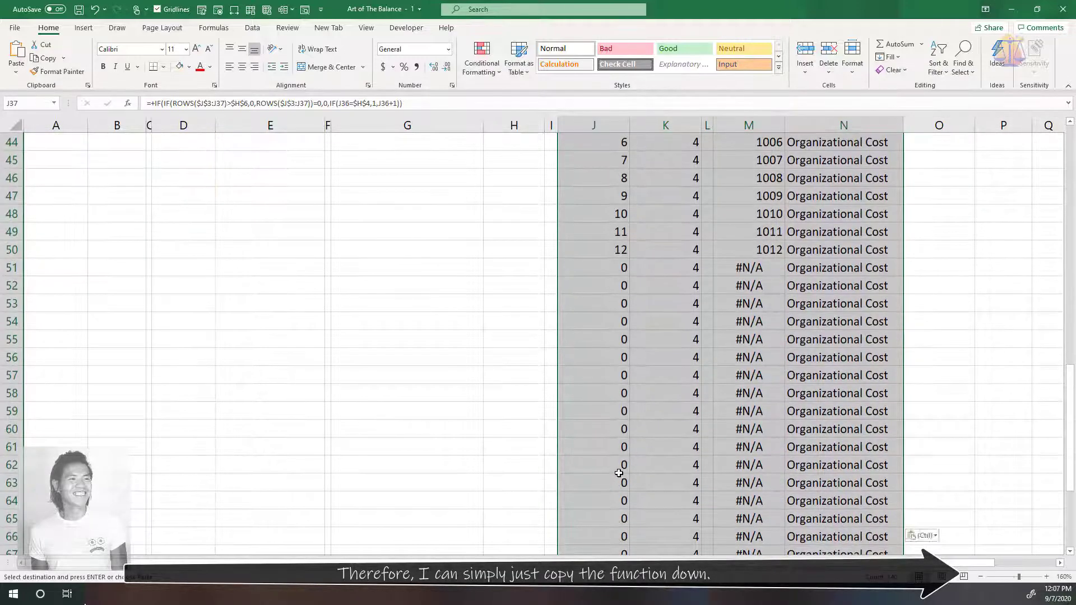
Examine where the extended loop list ends in columns J to N, around M51, and clear the pending copy selection
left_click(547, 428)
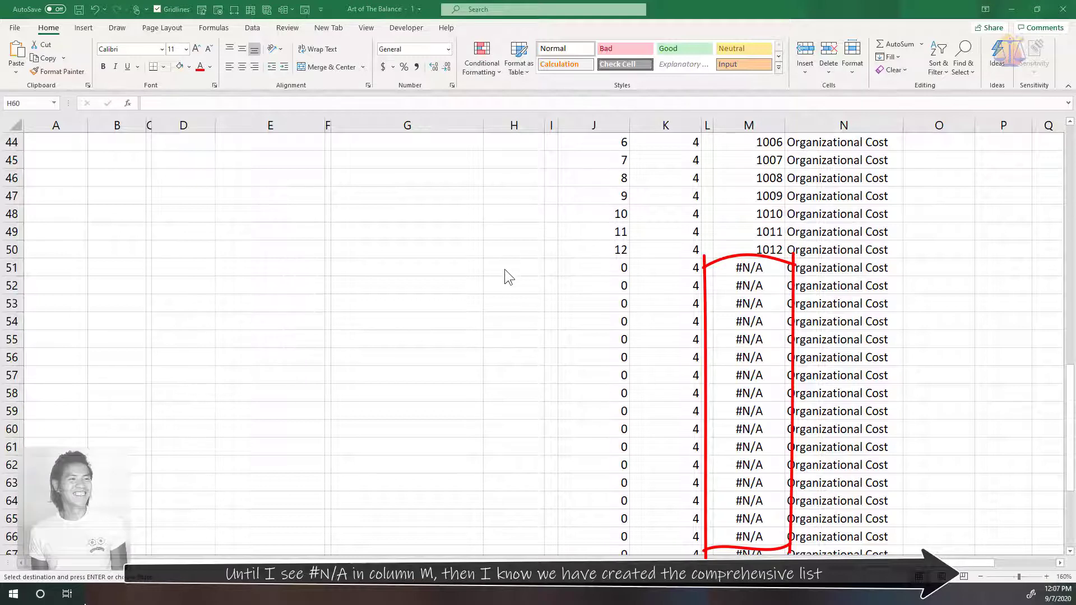
scroll(501, 303, "up", 1)
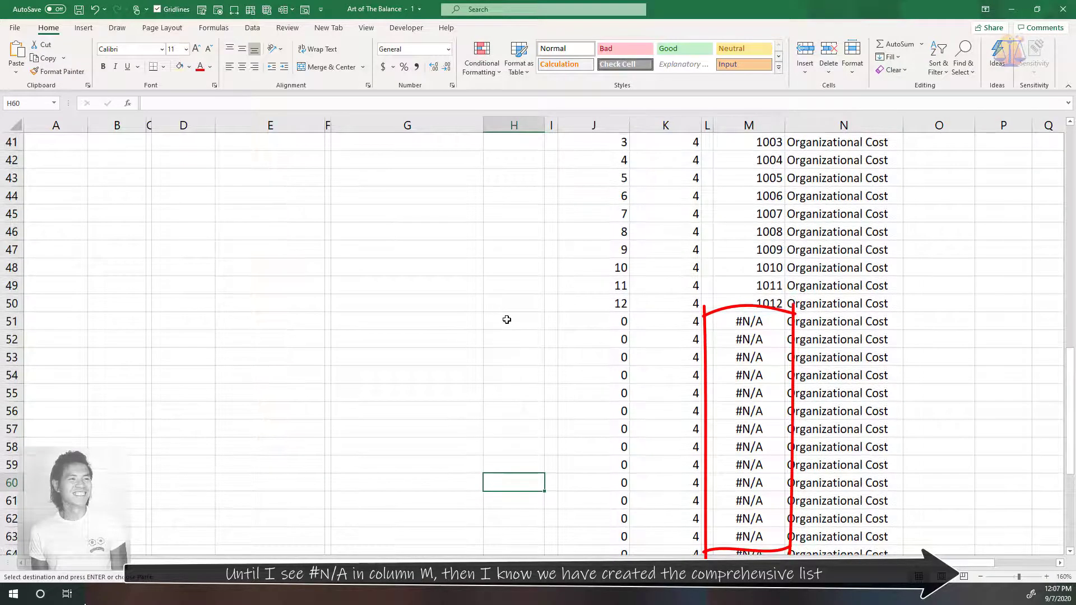
left_click(507, 320)
left_click(737, 323)
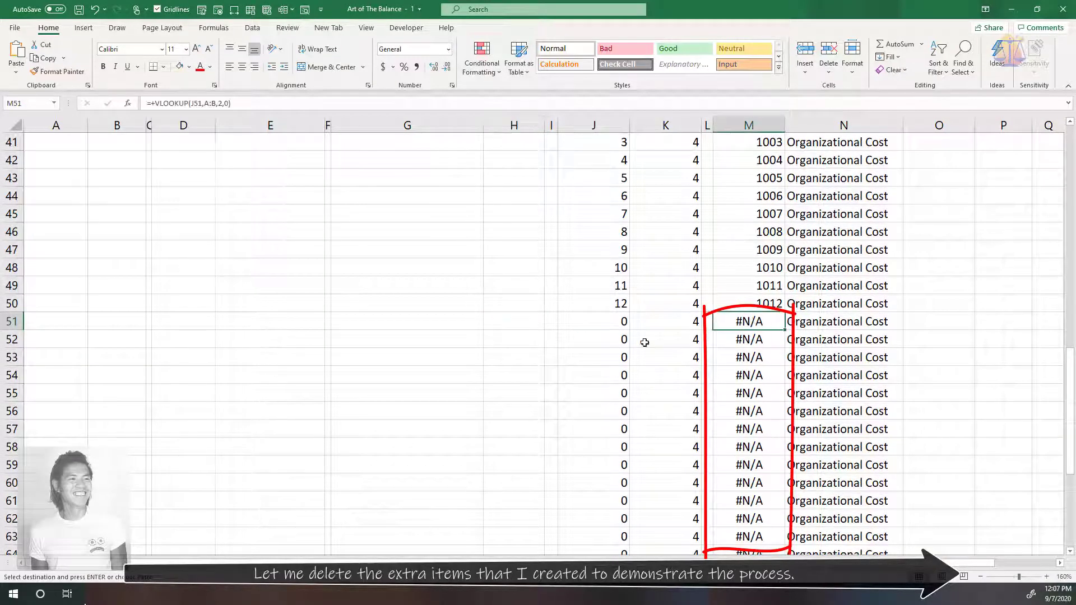
scroll(230, 321, "up", 13)
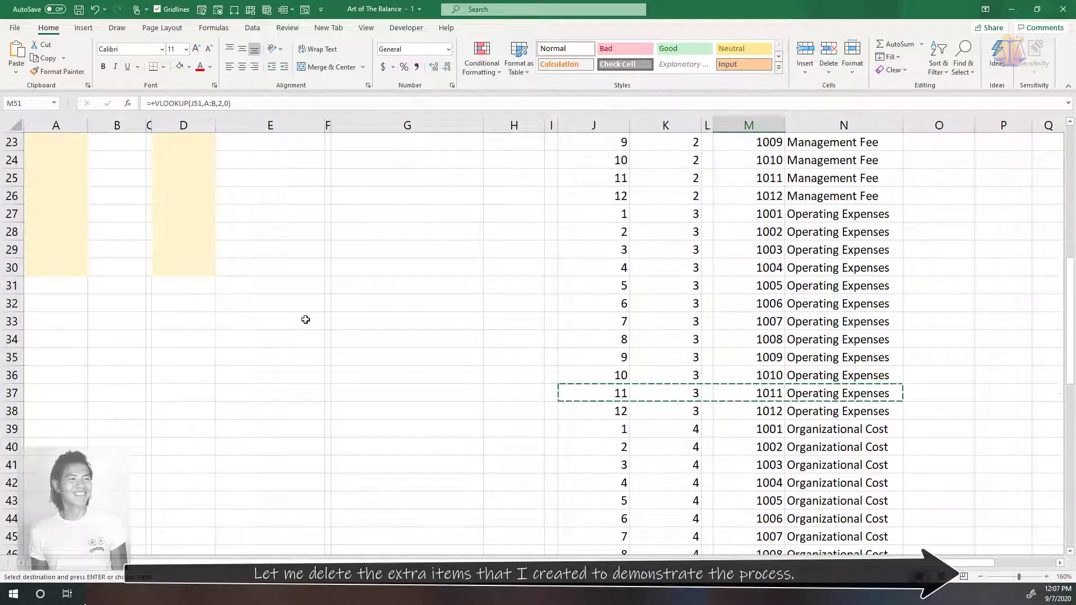
left_click(403, 286)
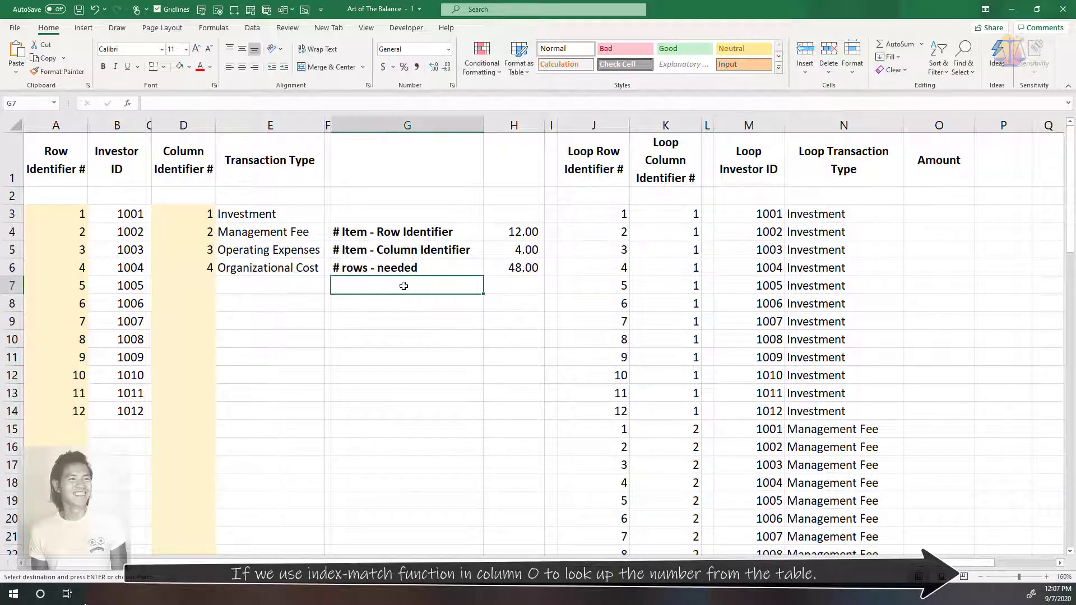
key("Escape")
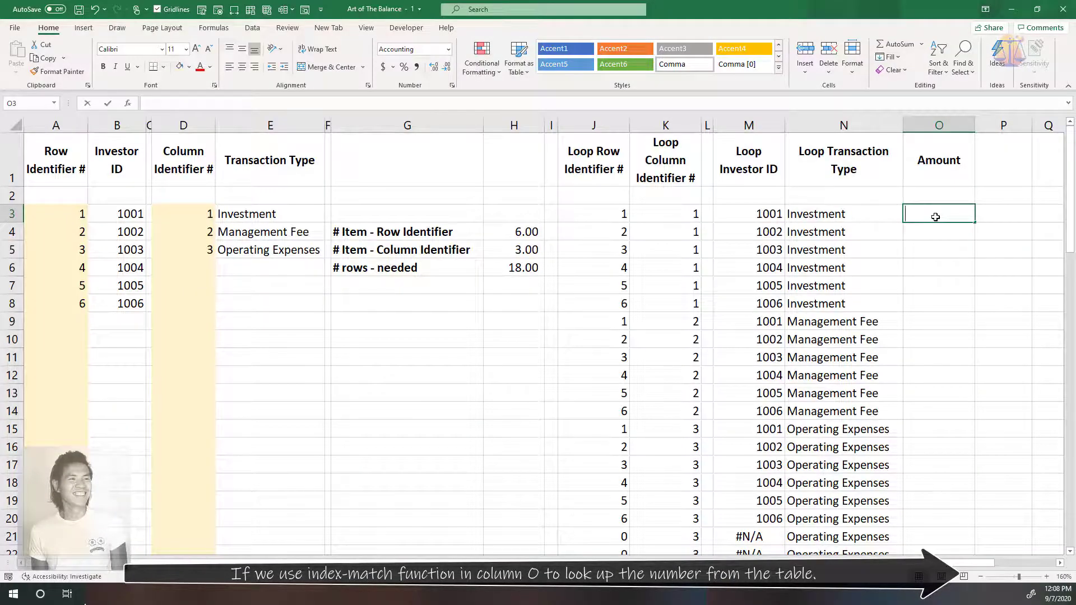
Start an INDEX formula in the first Amount cell, O3, using the absolute range Sample!$C$3:$G$10, and open a MATCH for the row
type("+INDEX(")
key("ctrl+Page_Up")
left_click_drag(171, 206, 444, 329)
key("F4")
type(",MATCH(")
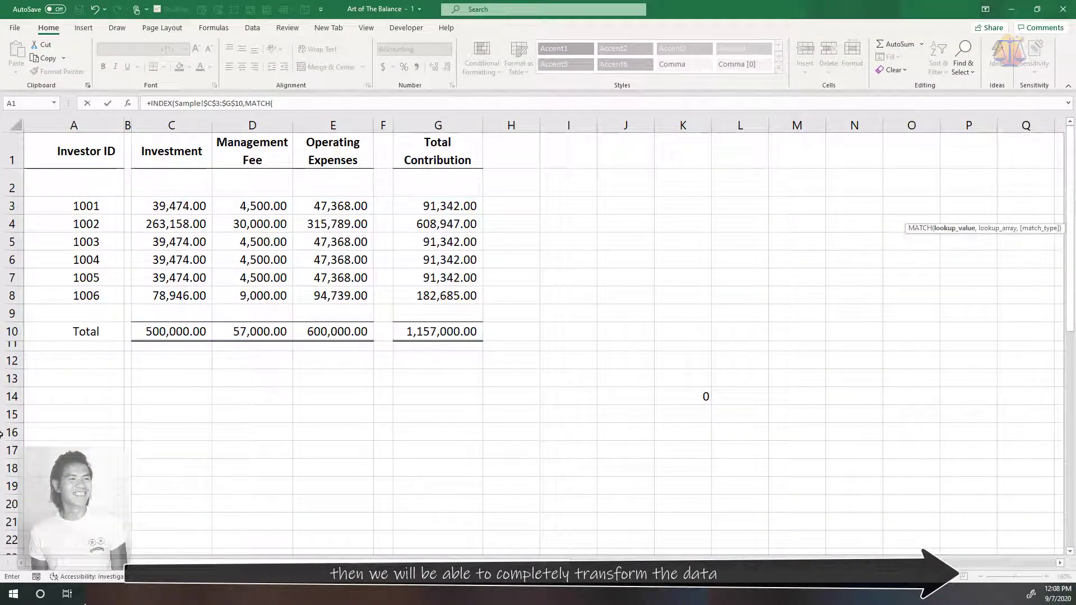
Complete the row MATCH with lookup value M3 against Sample!$A$3:$A$10 and match type 0, and open a second MATCH
key("ctrl+Page_Down")
left_click(744, 210)
type(",")
key("ctrl+Page_Up")
left_click_drag(85, 206, 101, 327)
key("F4")
type(",0),MATCH(")
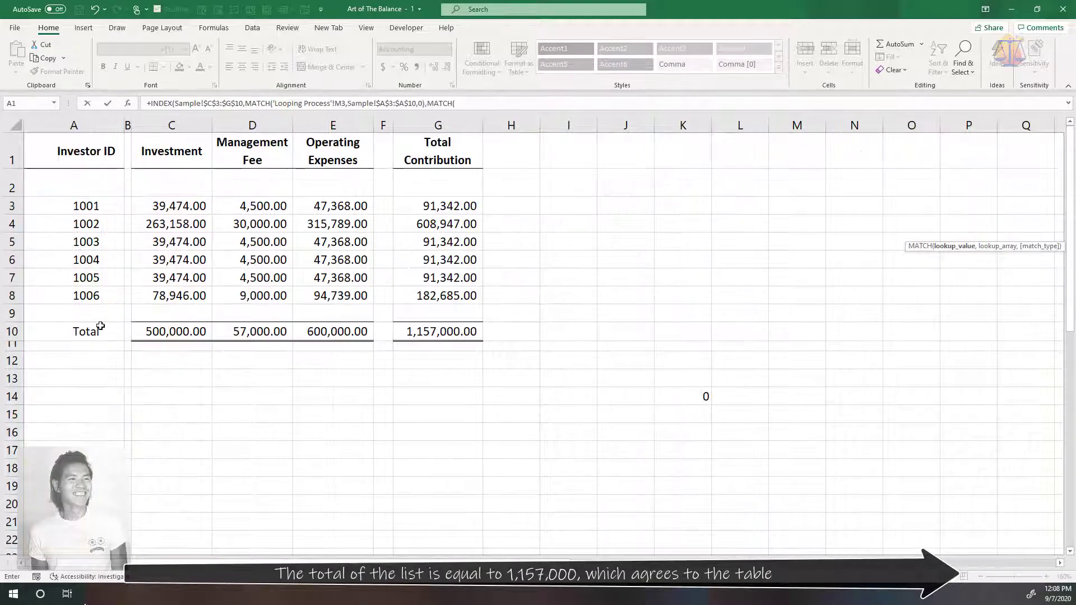
Complete the column MATCH with lookup value N3 against Sample!$C$1:$G$1 and match type 0, and enter the finished formula in O3
key("ctrl+Page_Down")
left_click(808, 211)
type(",")
key("ctrl+Page_Up")
left_click_drag(171, 151, 423, 155)
key("F4")
type(",0)")
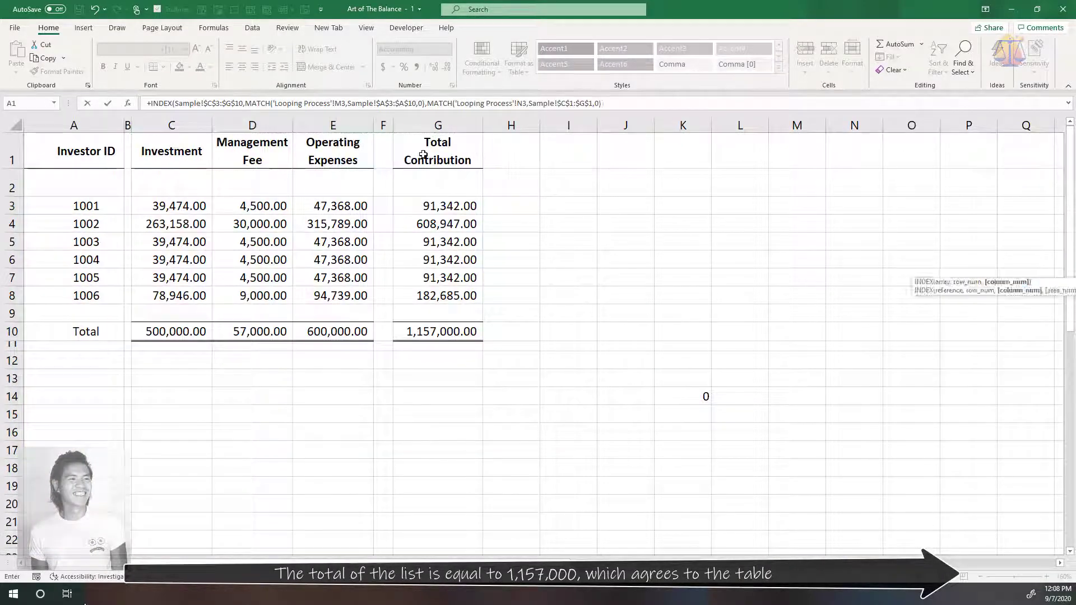
type(")")
key("Return")
Copy the Amount formula from O3 down to O71 and autofit column O's width
key("Up")
key("ctrl+c")
key("Left")
key("ctrl+Down")
key("Right")
key("ctrl+shift+Up")
key("ctrl+v")
scroll(935, 244, "up", 20)
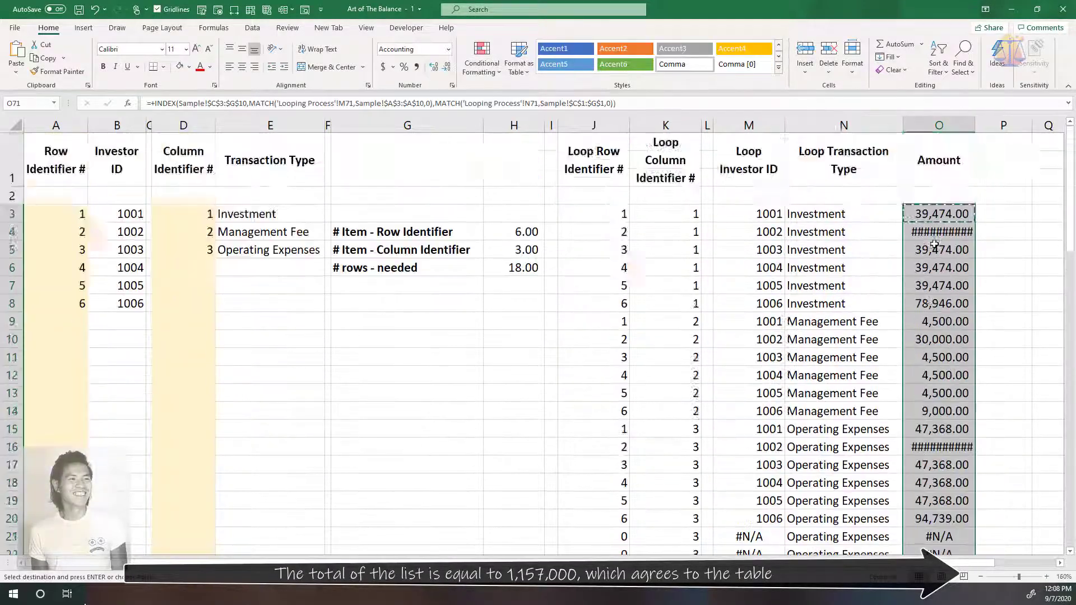
key("ctrl+Up")
double_click(975, 125)
scroll(1018, 217, "up", 1)
Sum the looped amounts O3:O20 in cell P2
left_click(1018, 197)
type("+SUM(")
left_click_drag(947, 214, 949, 515)
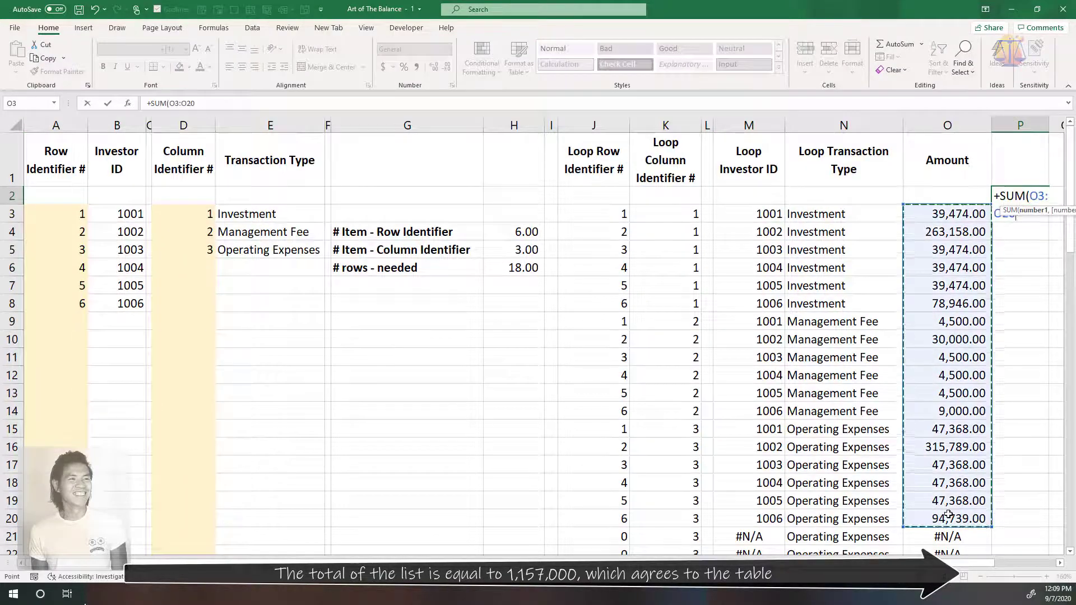
key("Return")
Link P3 to the table total with =Sample!G10 and calculate the difference in P4 with =P2-P3
type("=Sample!G10")
key("Return")
type("=P2-P3")
key("Return")
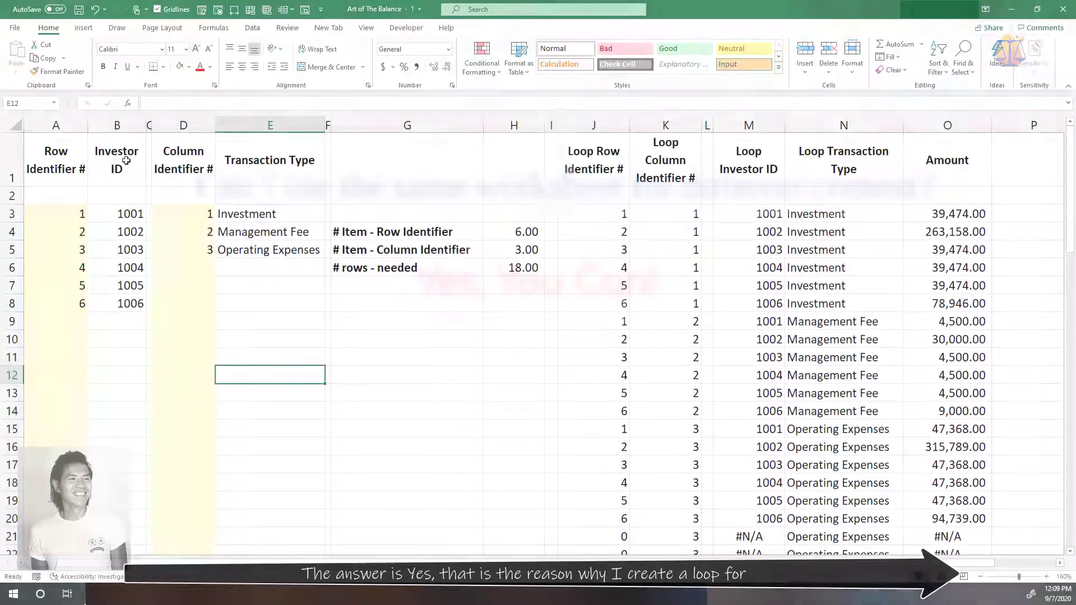
left_click(126, 161)
left_click_drag(126, 161, 114, 299)
left_click(452, 400)
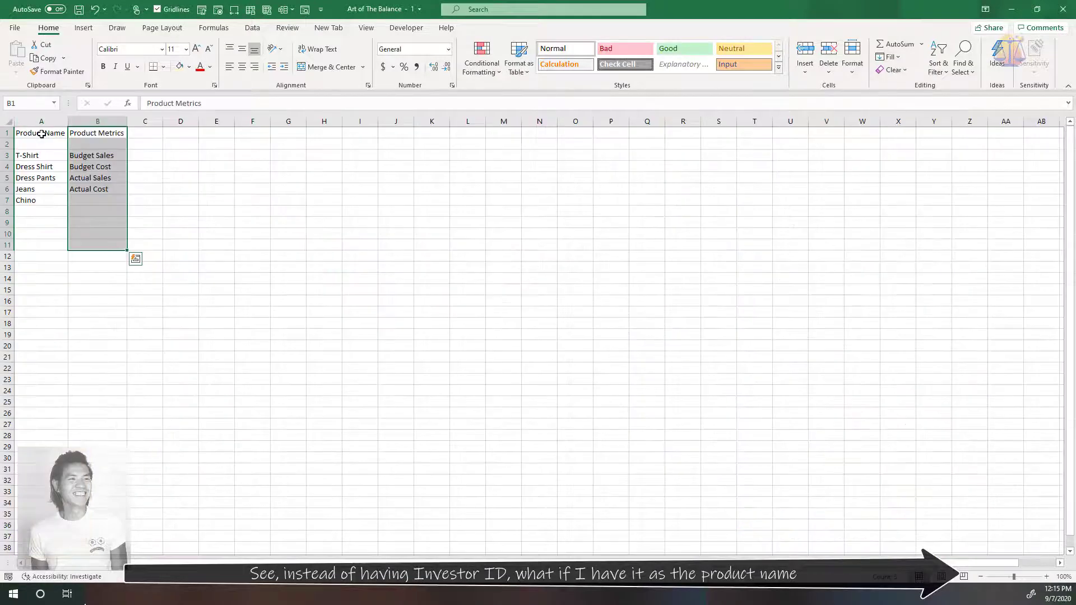
Copy the Product Name list A1:A12 and paste it over the Investor ID column starting at B1 of the looping sheet
left_click_drag(41, 133, 31, 253)
key("ctrl+c")
key("ctrl+Page_Up")
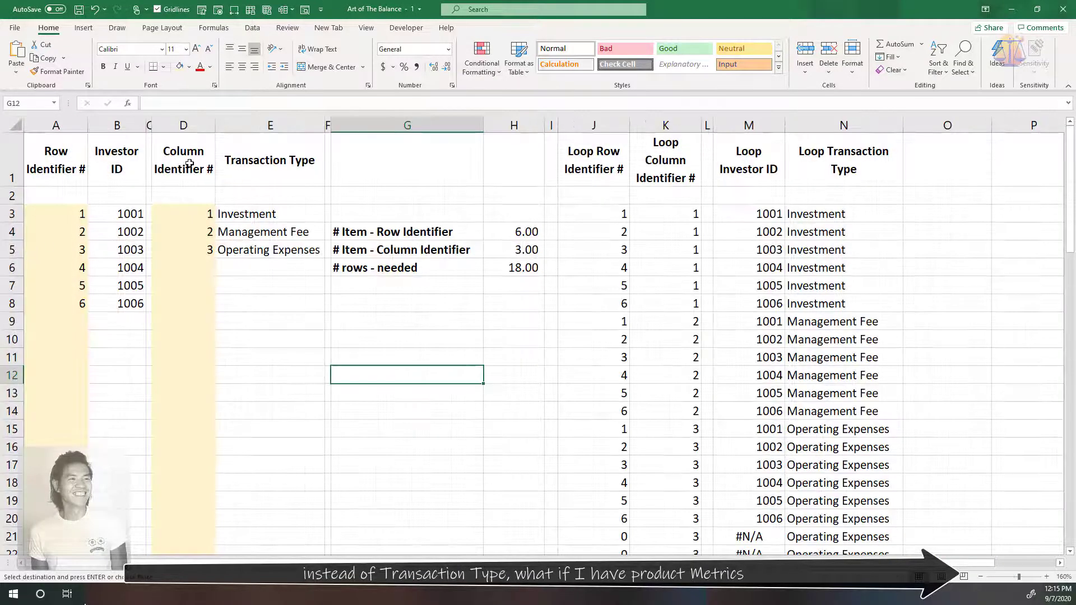
left_click(114, 162)
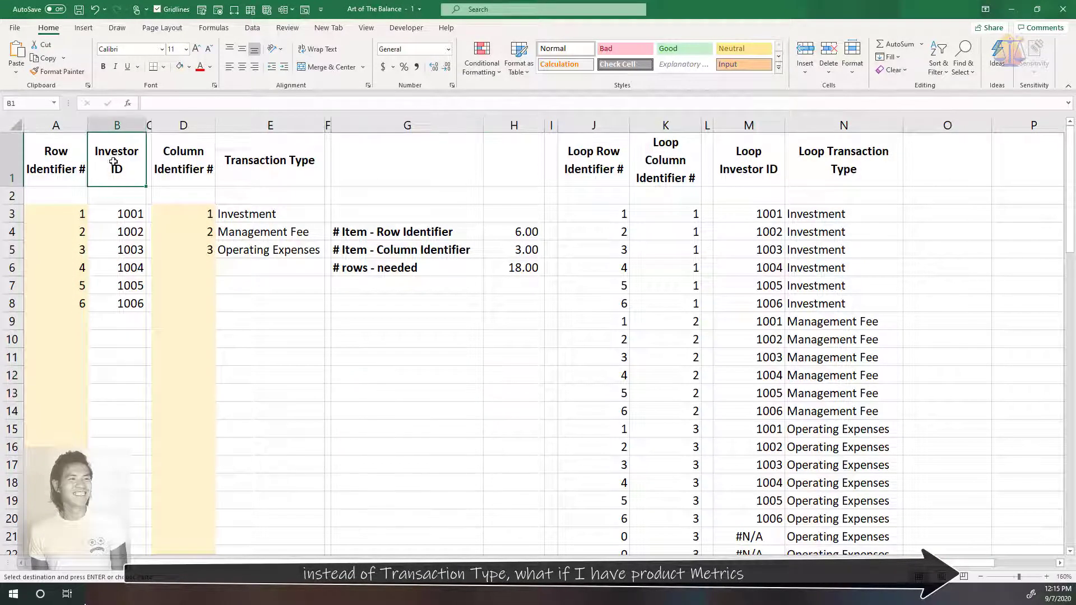
key("ctrl+v")
Copy the Product Metrics list B1:B14 and paste it over the Transaction Type column starting at E1 of the looping sheet
key("ctrl+Page_Down")
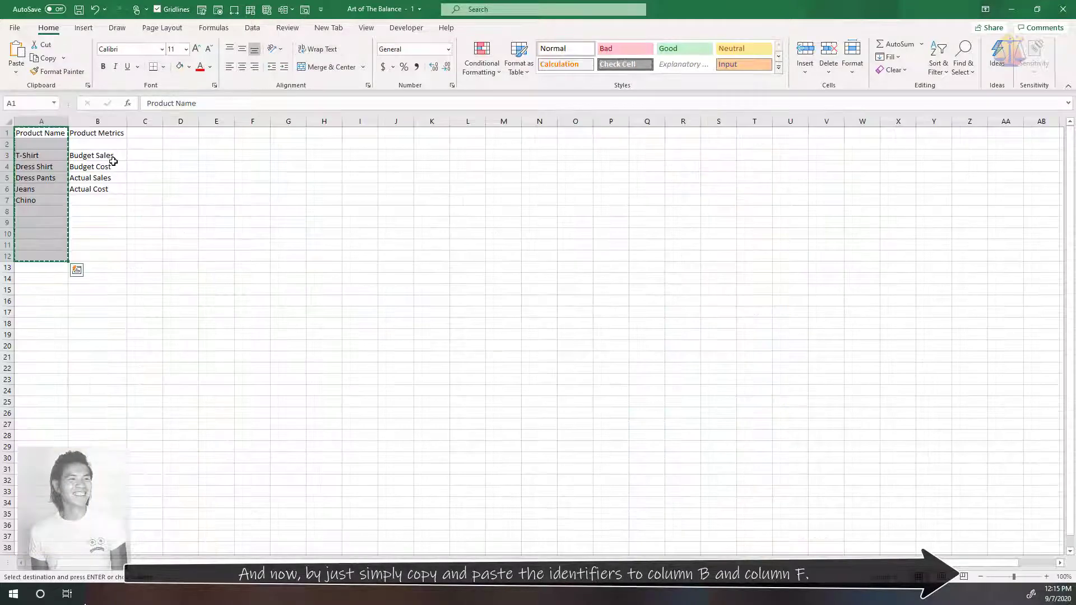
left_click_drag(107, 137, 100, 282)
key("ctrl+c")
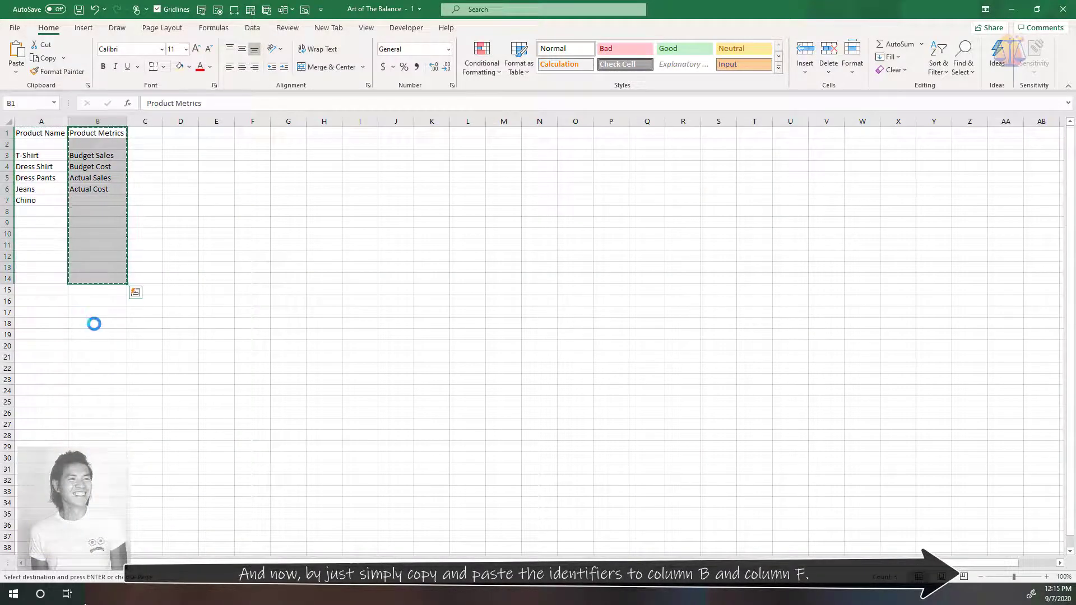
key("ctrl+Page_Up")
left_click(295, 149)
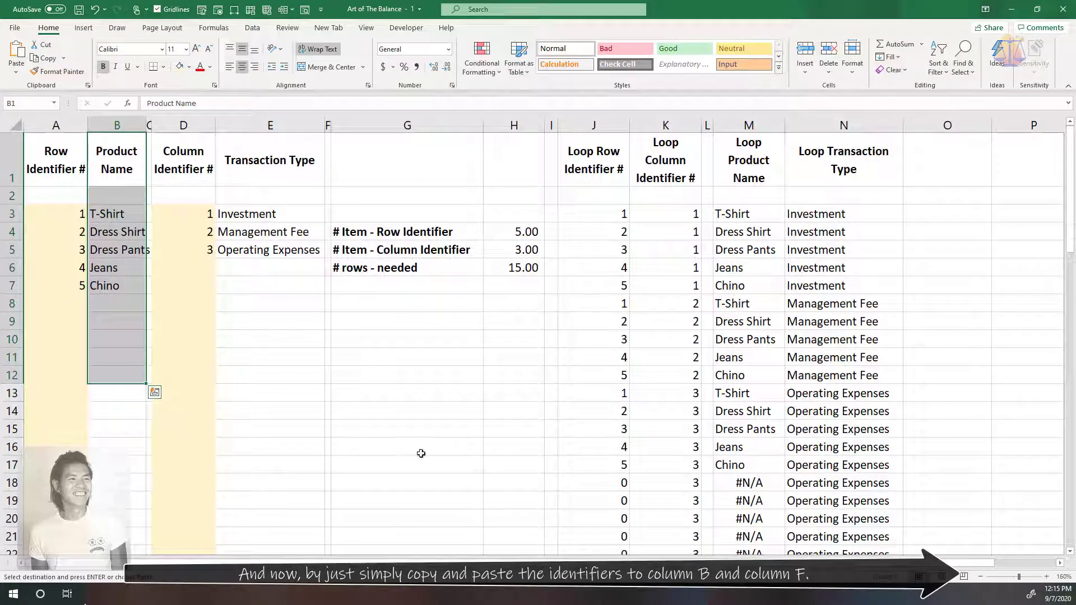
key("ctrl+v")
left_click(471, 463)
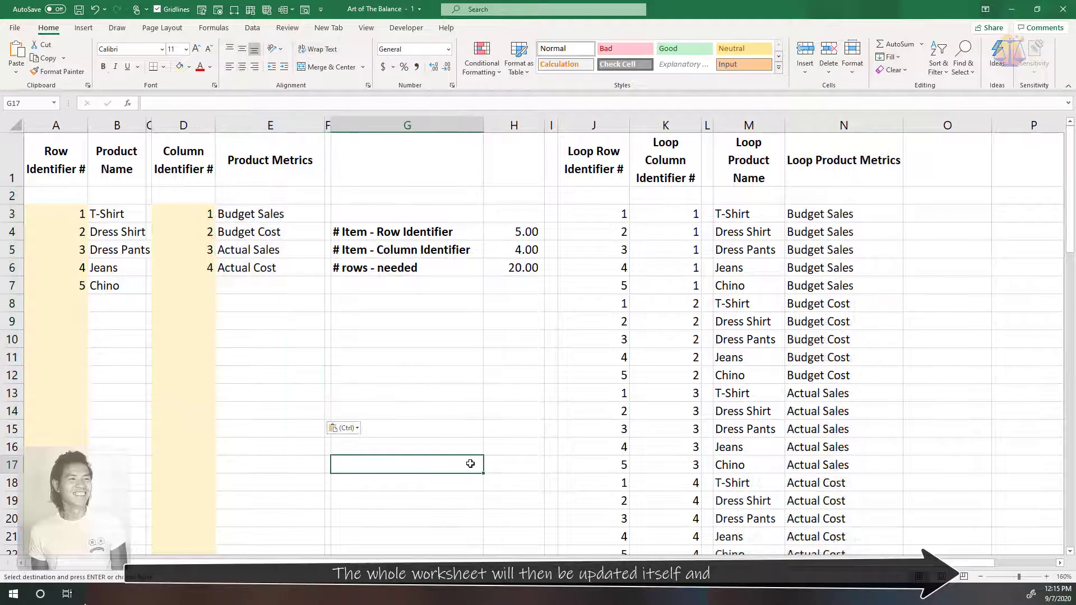